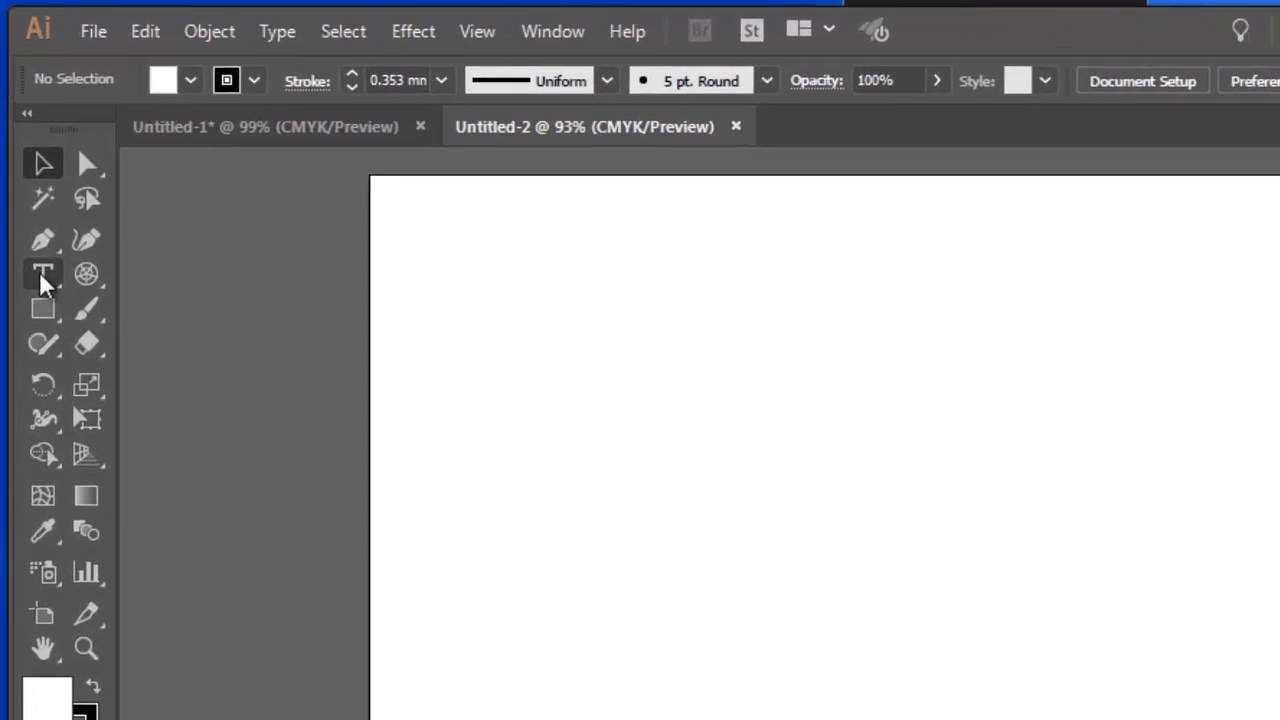
Place point text near the artboard's upper left and type the person's full name.
click(42, 281)
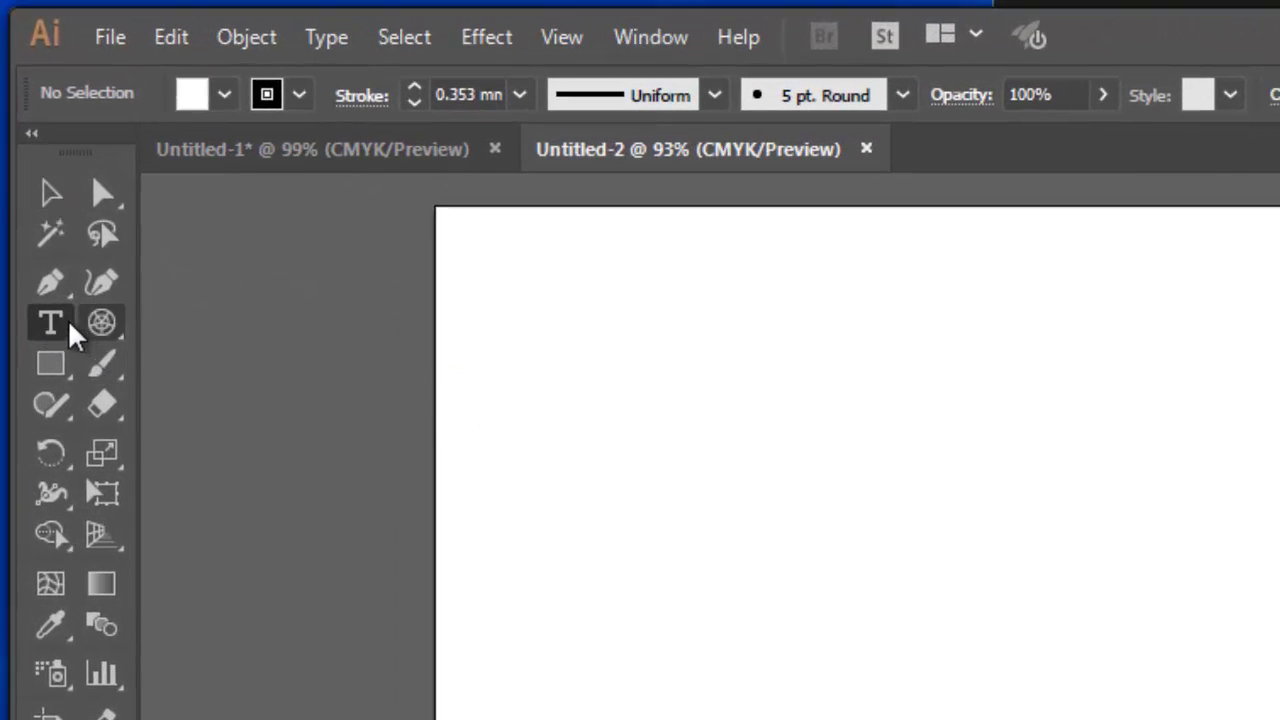
click(648, 402)
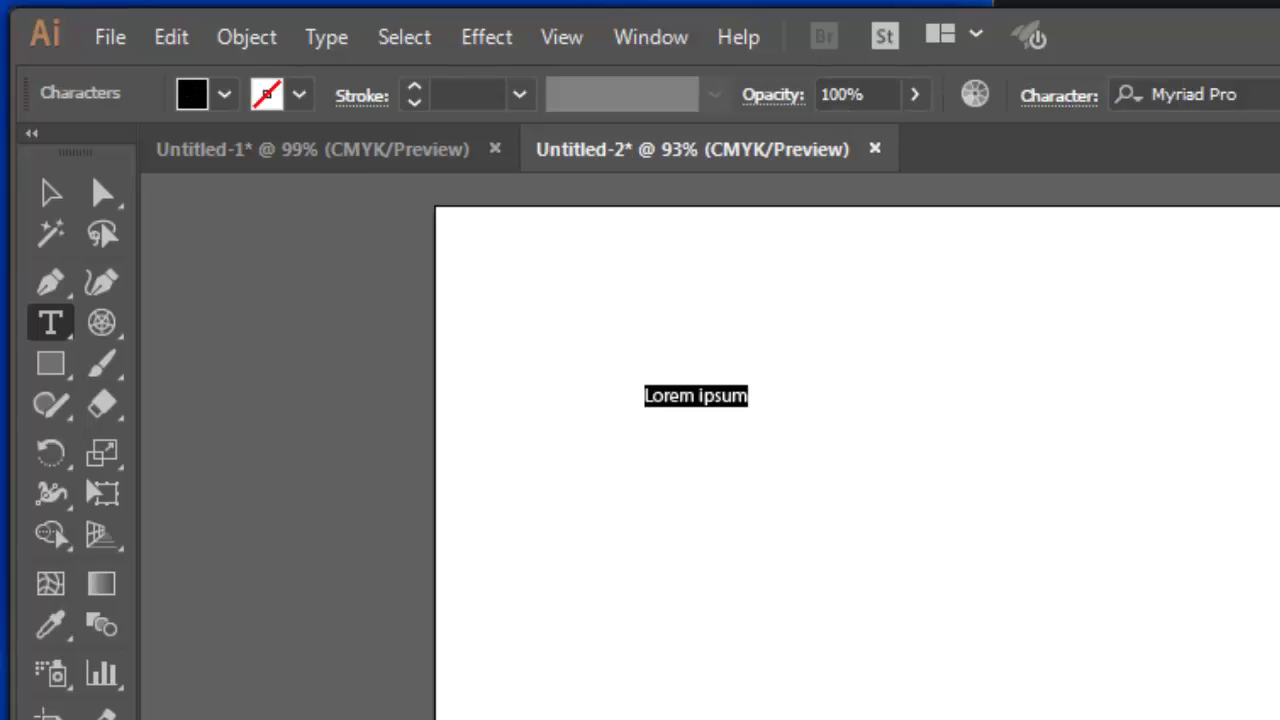
text(John Clear)
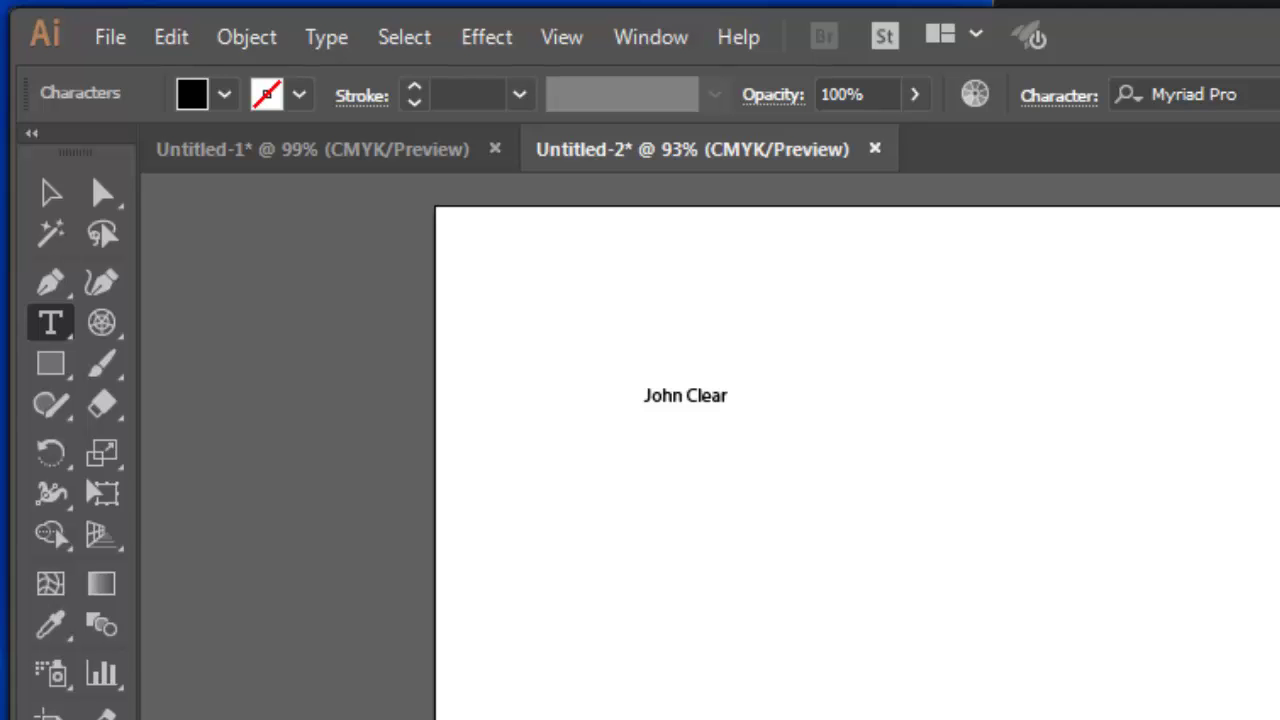
Select the whole name text and try the Mistral font on it.
drag(734, 397, 670, 393)
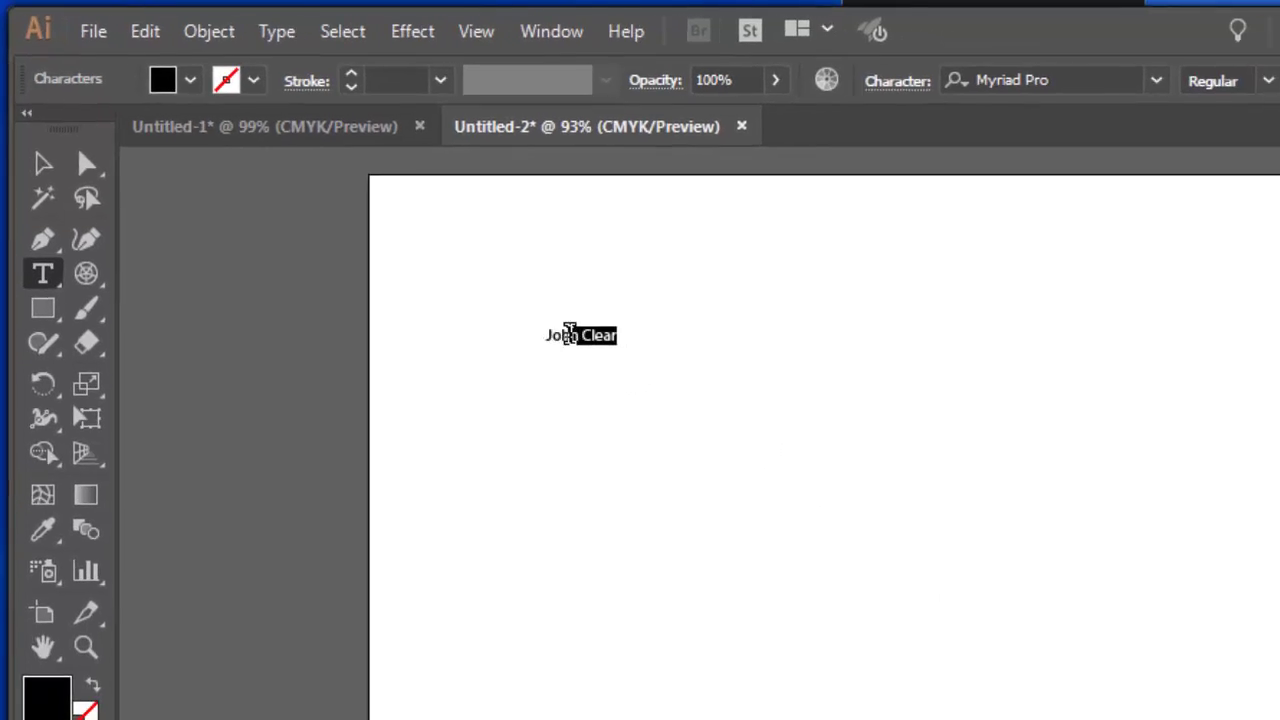
drag(568, 333, 539, 332)
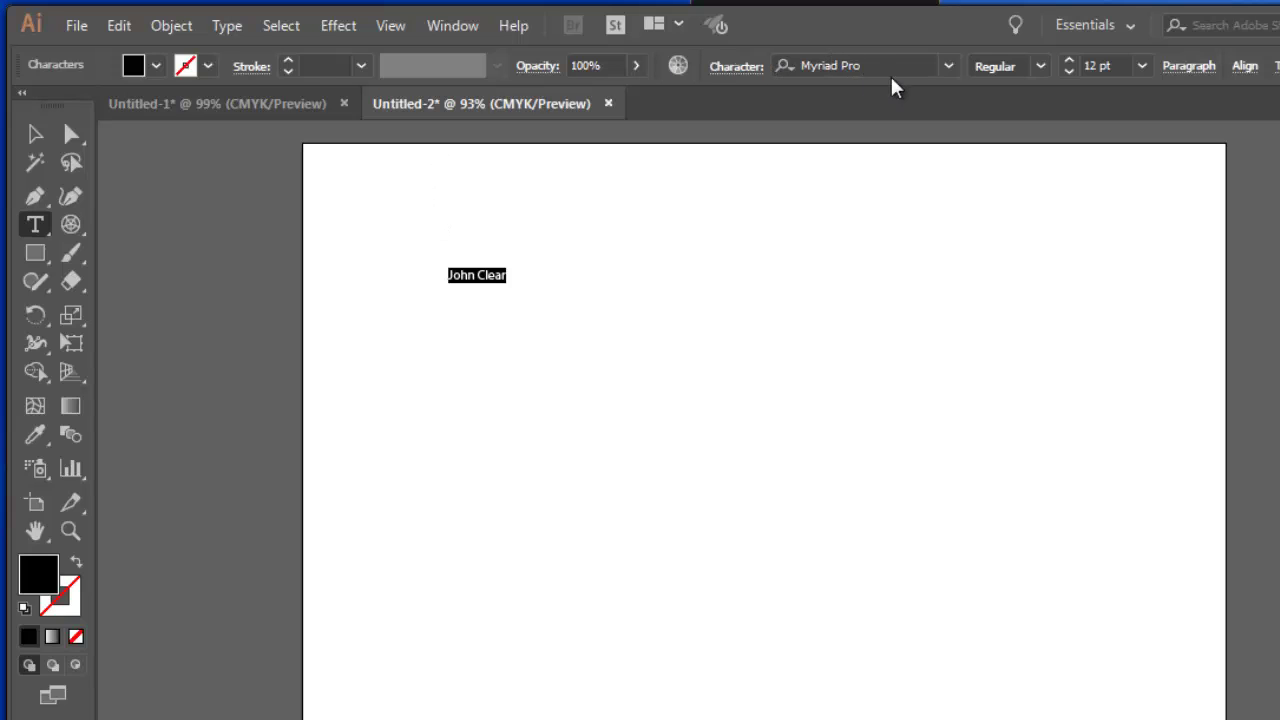
click(949, 66)
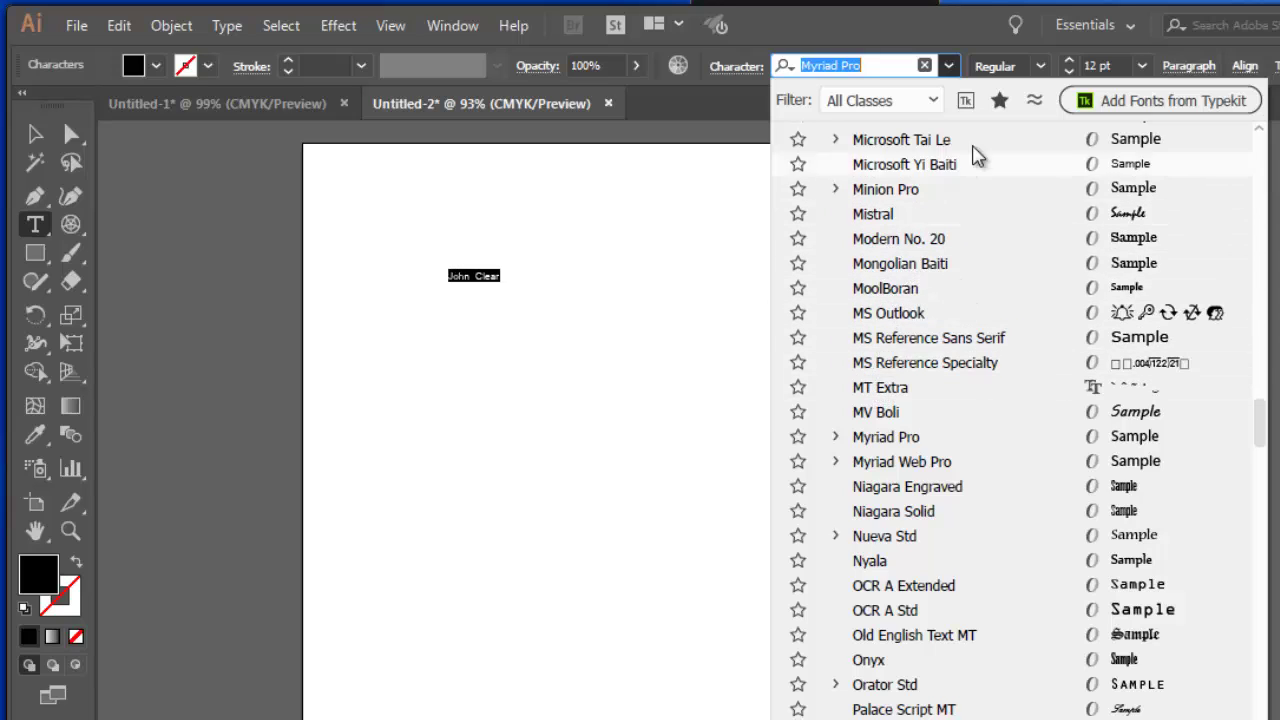
click(880, 214)
click(997, 78)
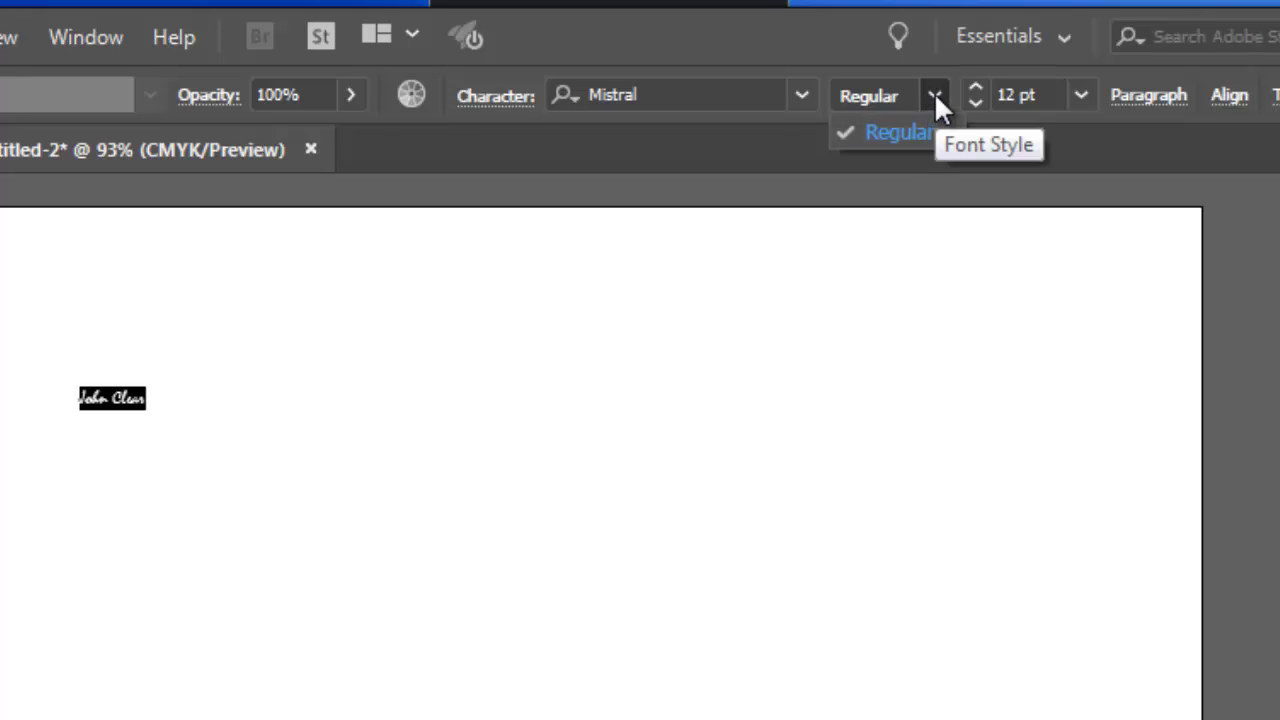
click(805, 100)
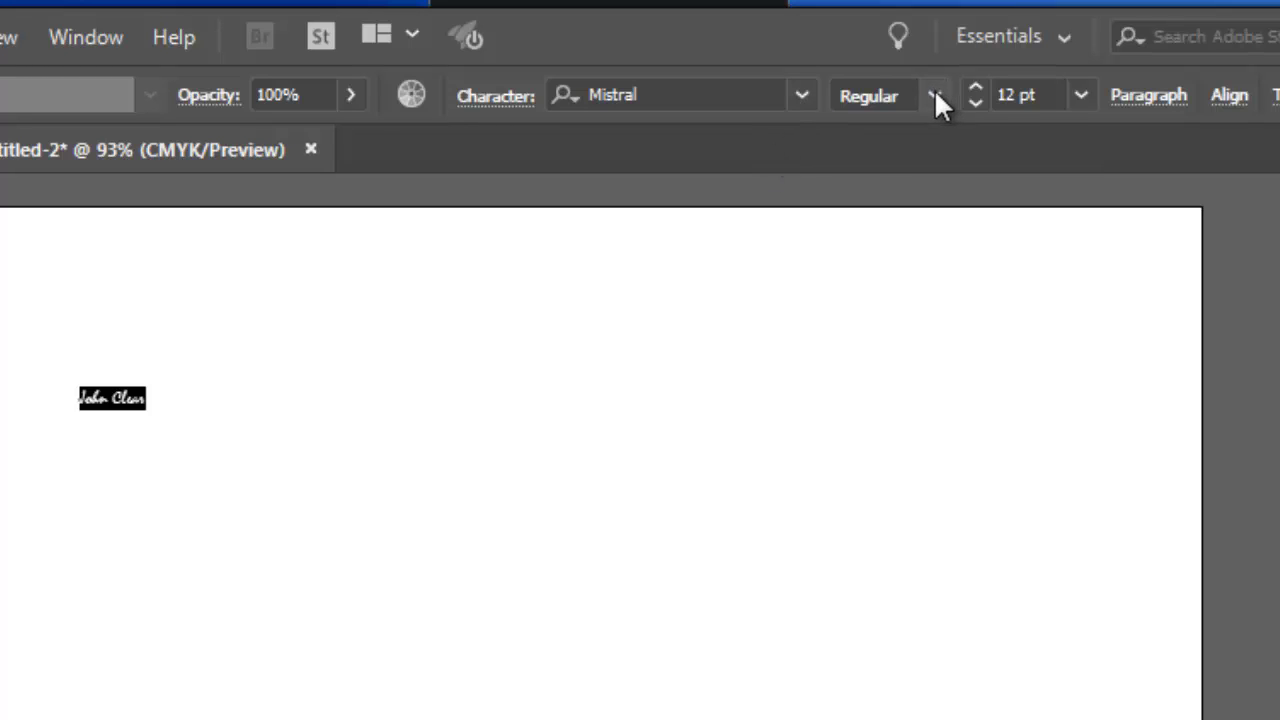
Switch the name text to Arial Regular at 36 pt.
click(801, 96)
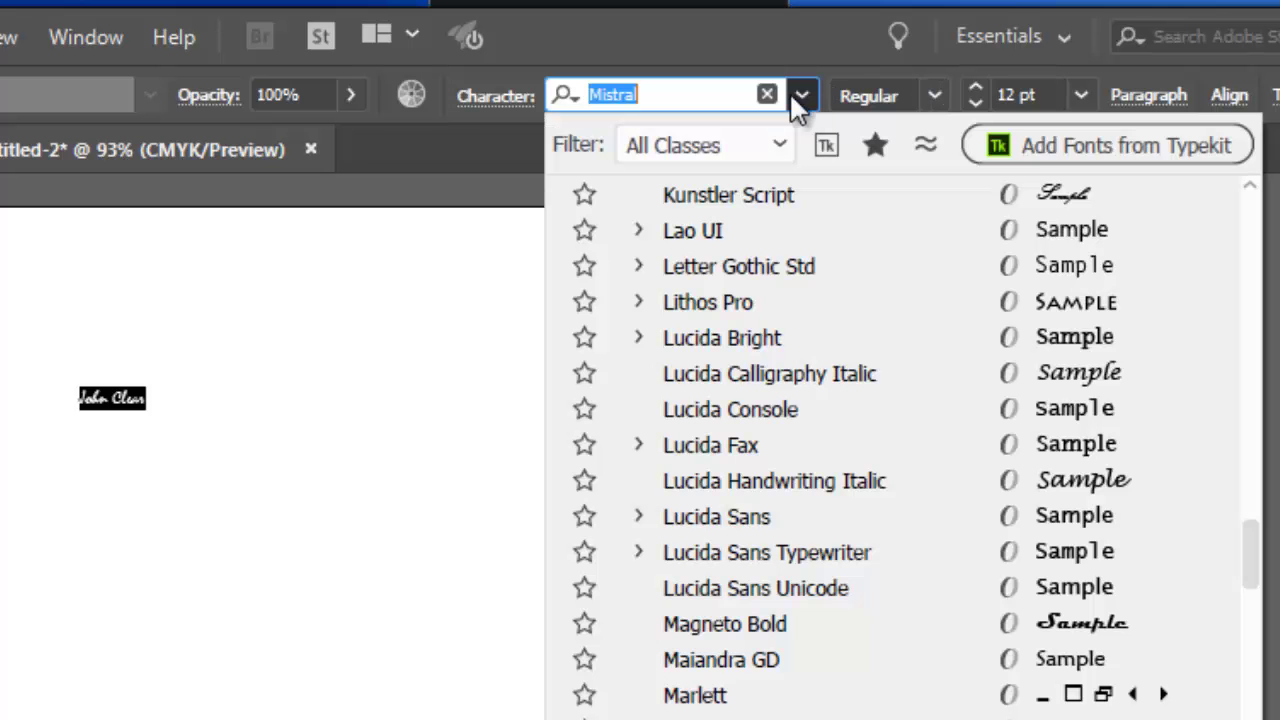
scroll(757, 312, up, 5)
scroll(753, 301, up, 10)
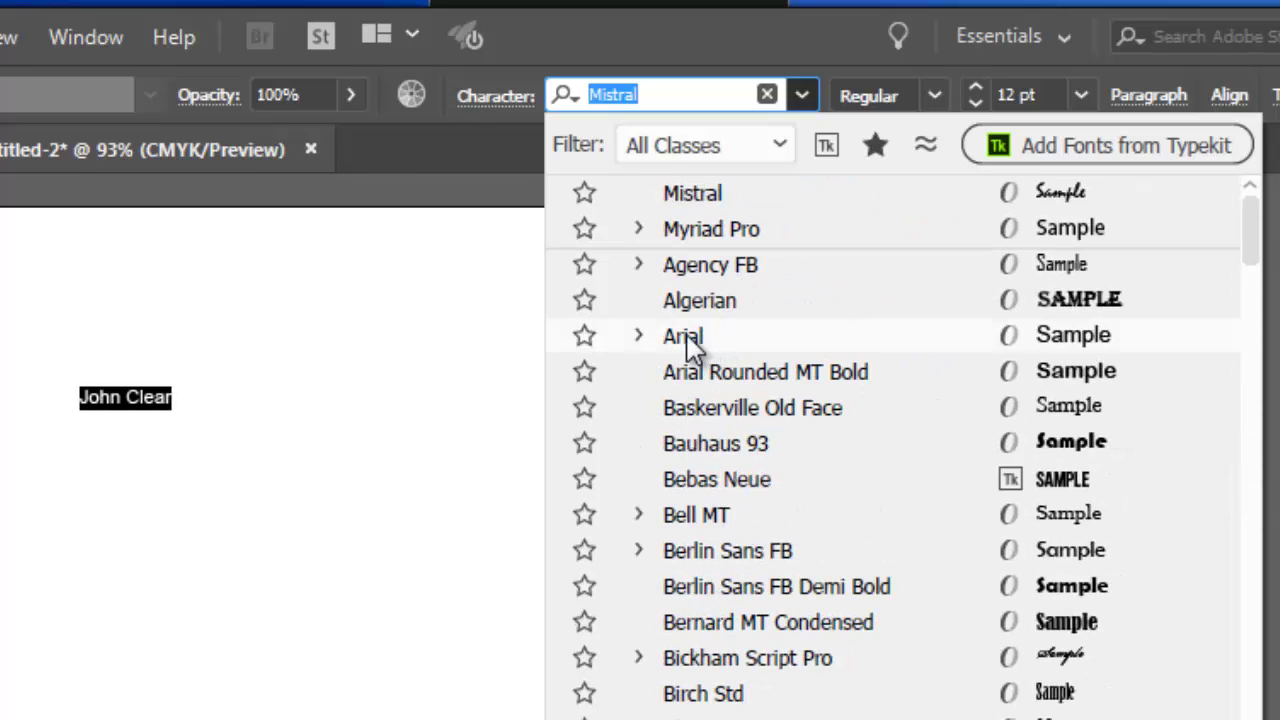
click(688, 336)
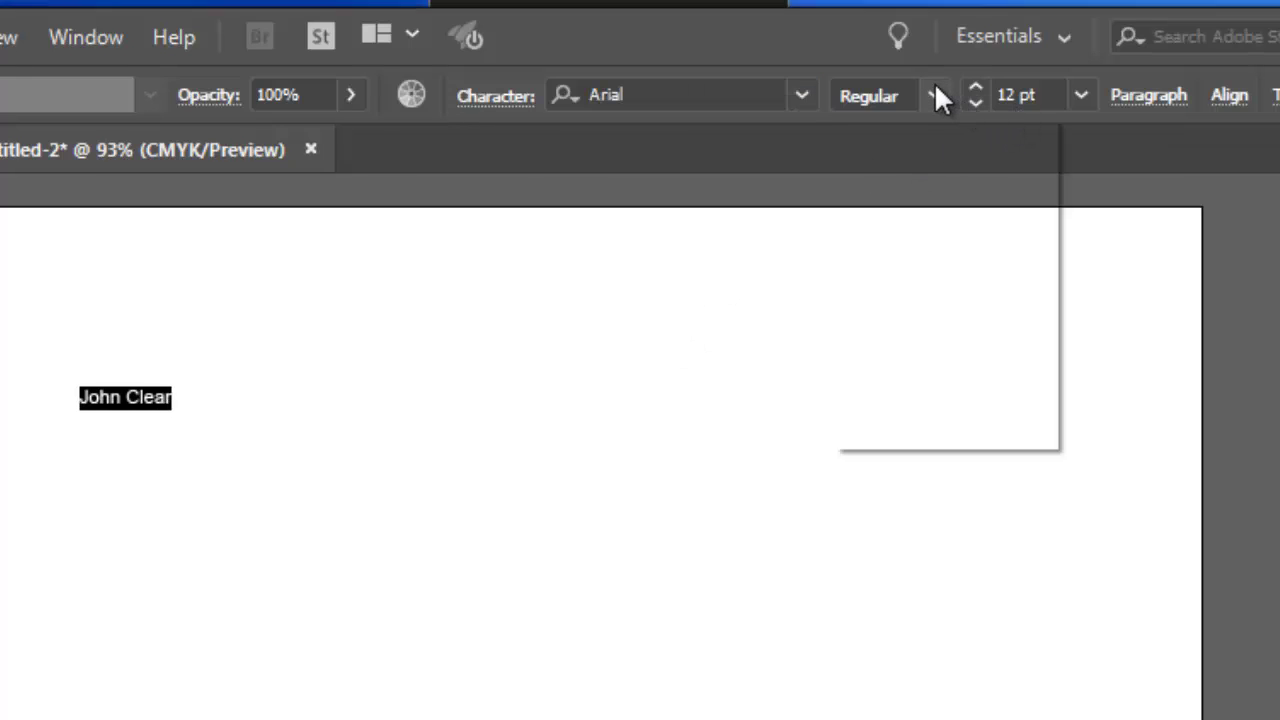
click(934, 94)
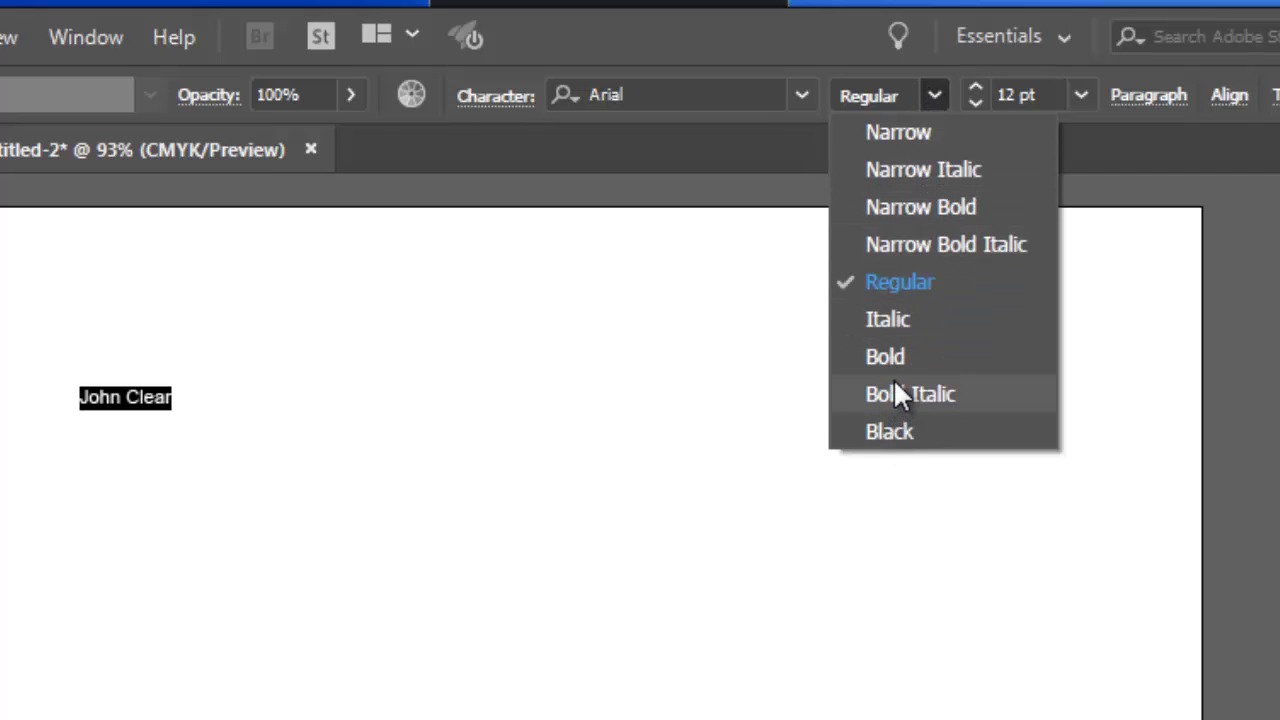
click(884, 281)
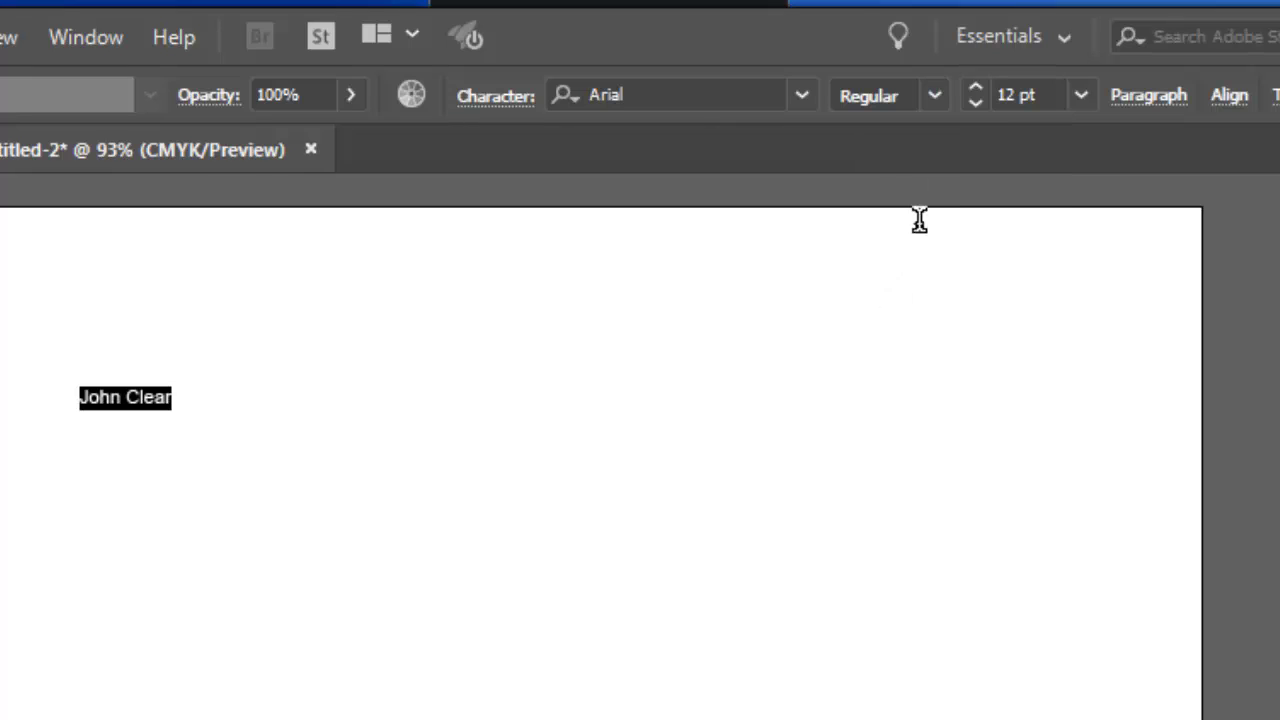
click(1080, 97)
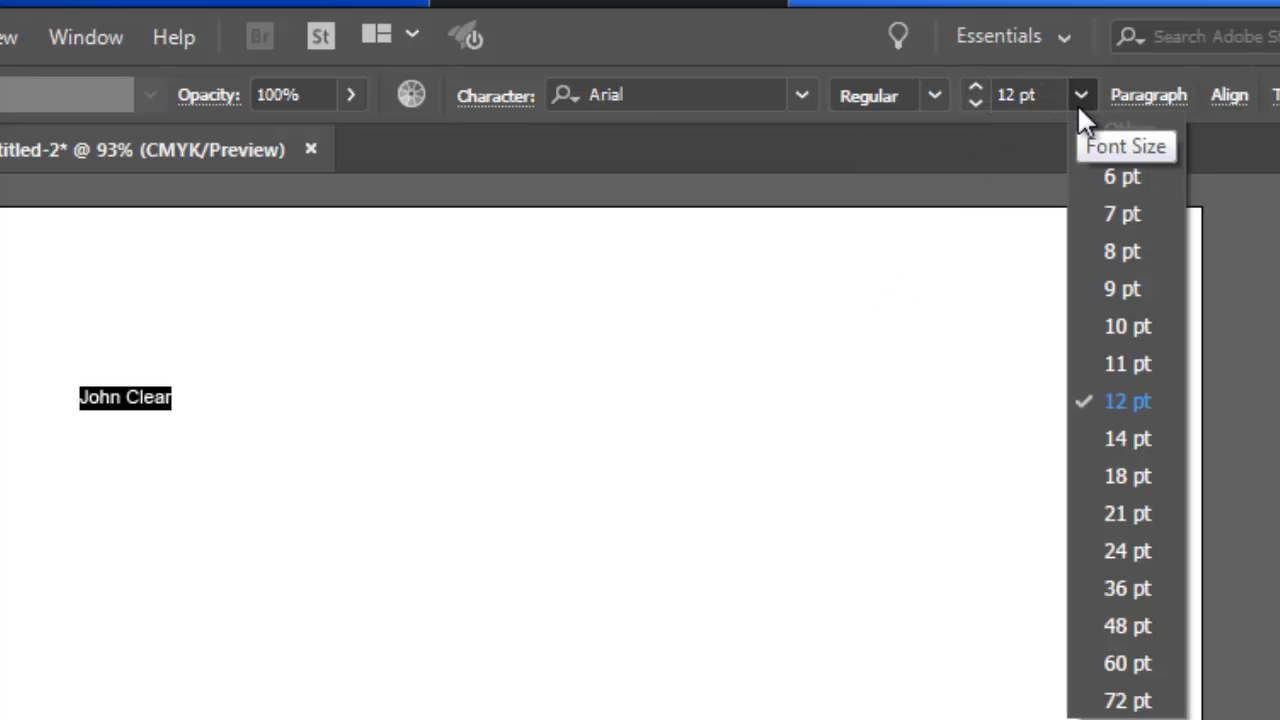
click(1118, 588)
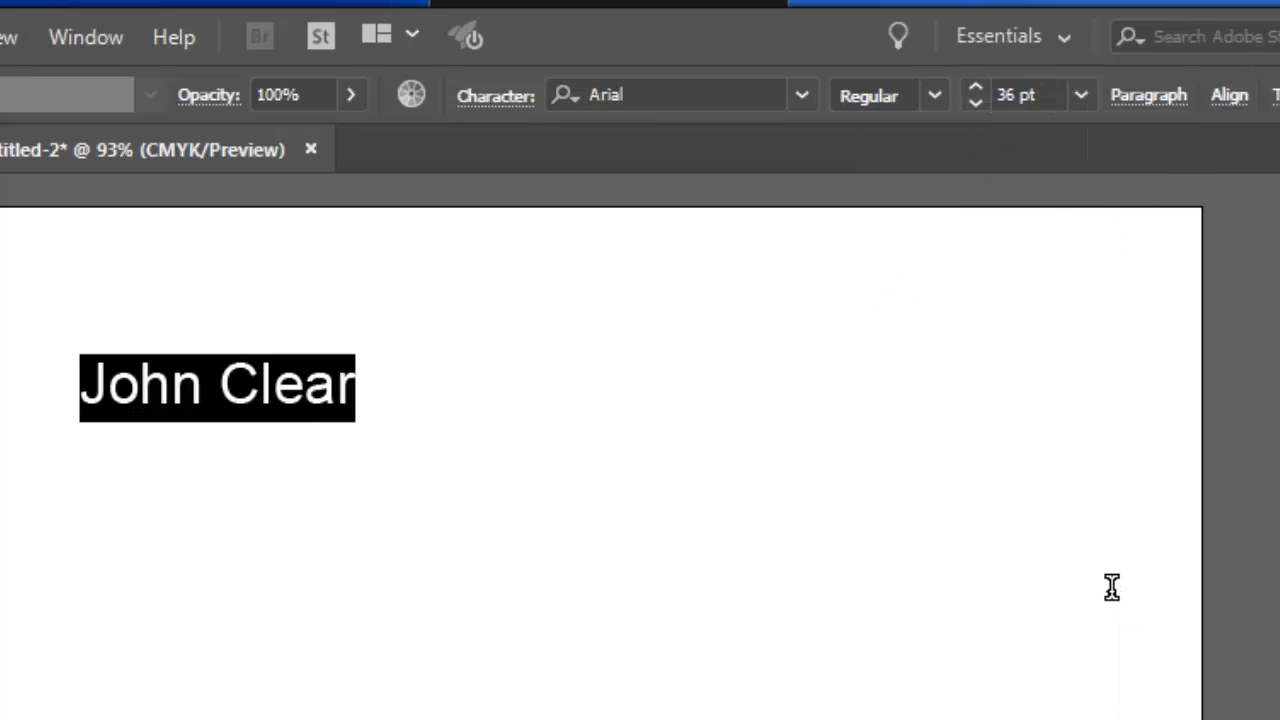
key(Escape)
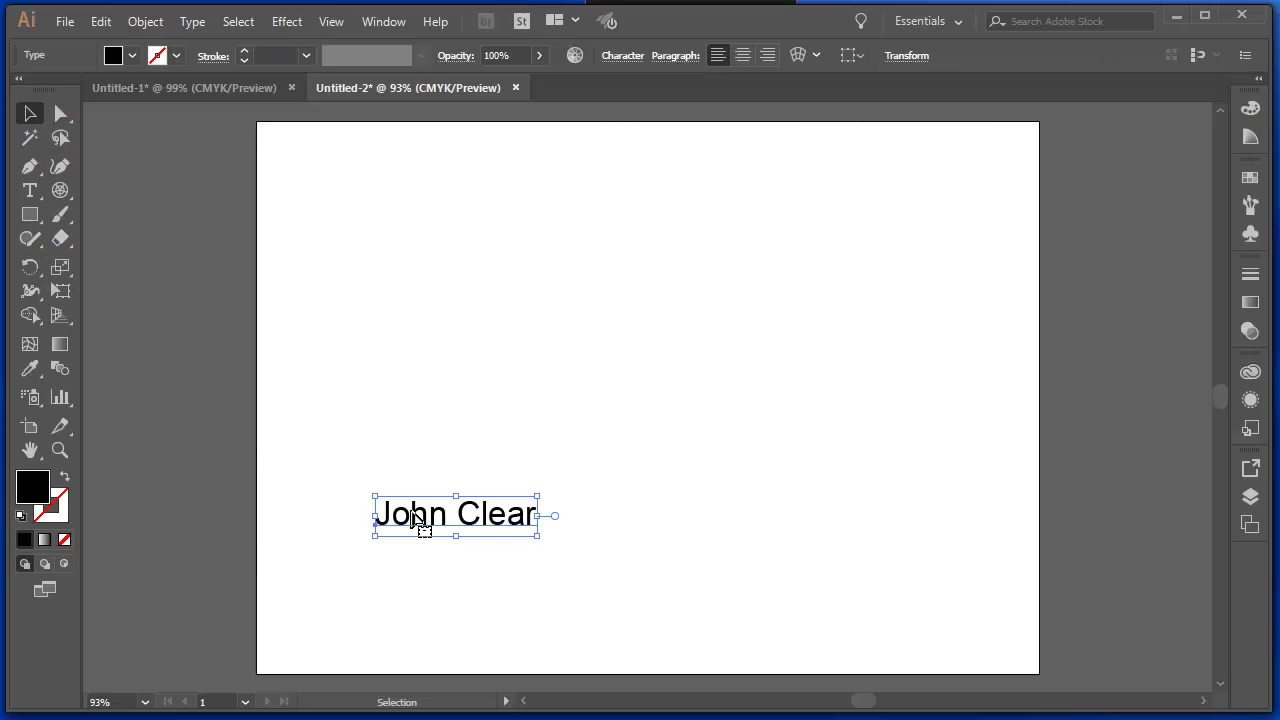
double_click(414, 510)
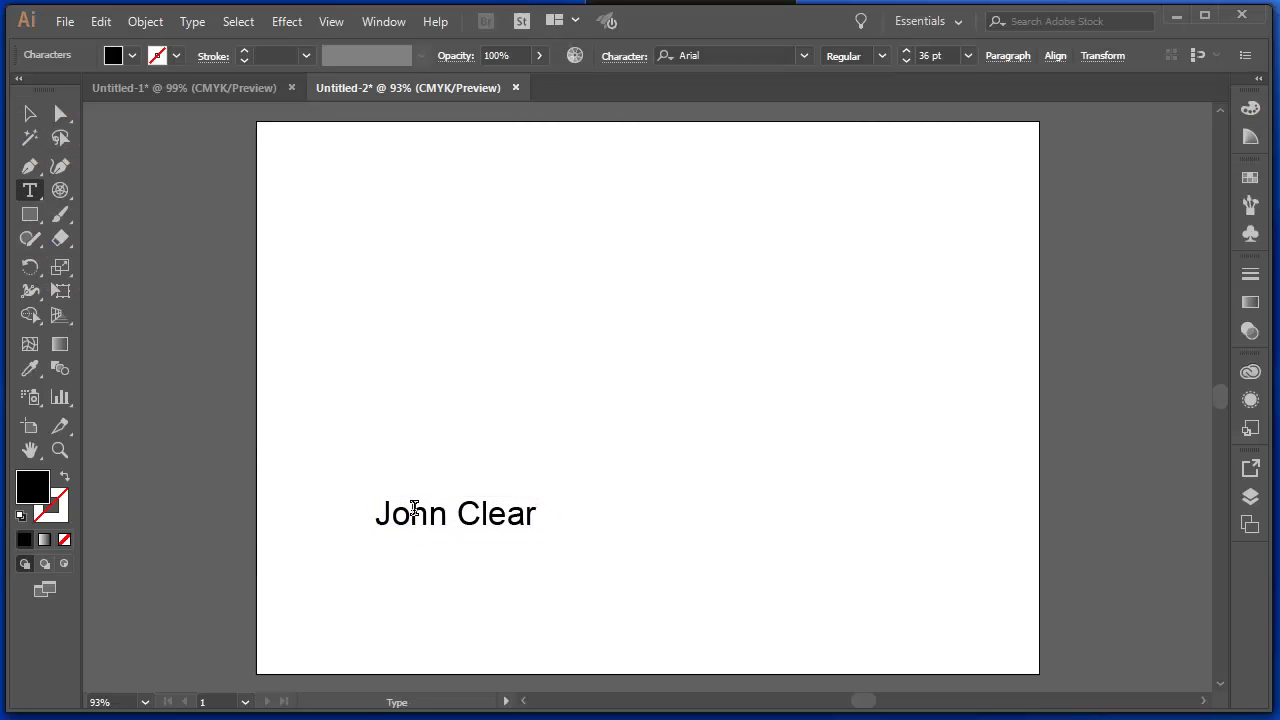
double_click(414, 510)
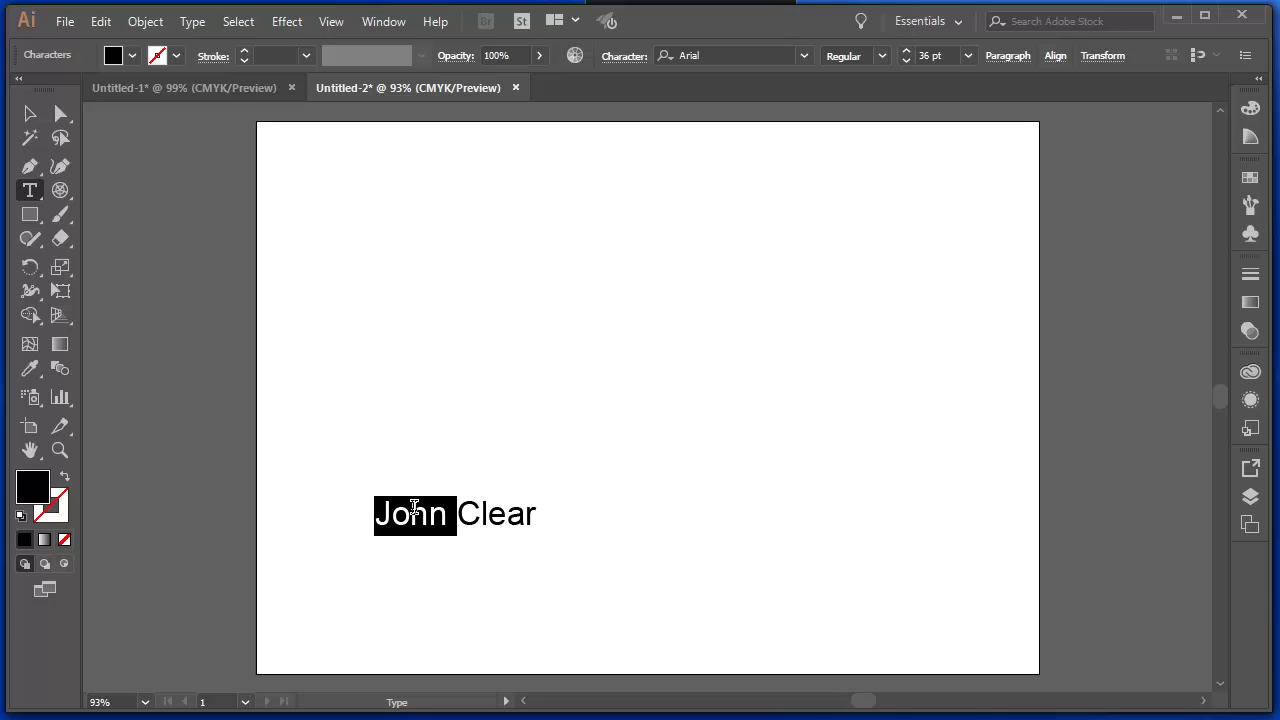
click(408, 516)
double_click(408, 516)
triple_click(408, 514)
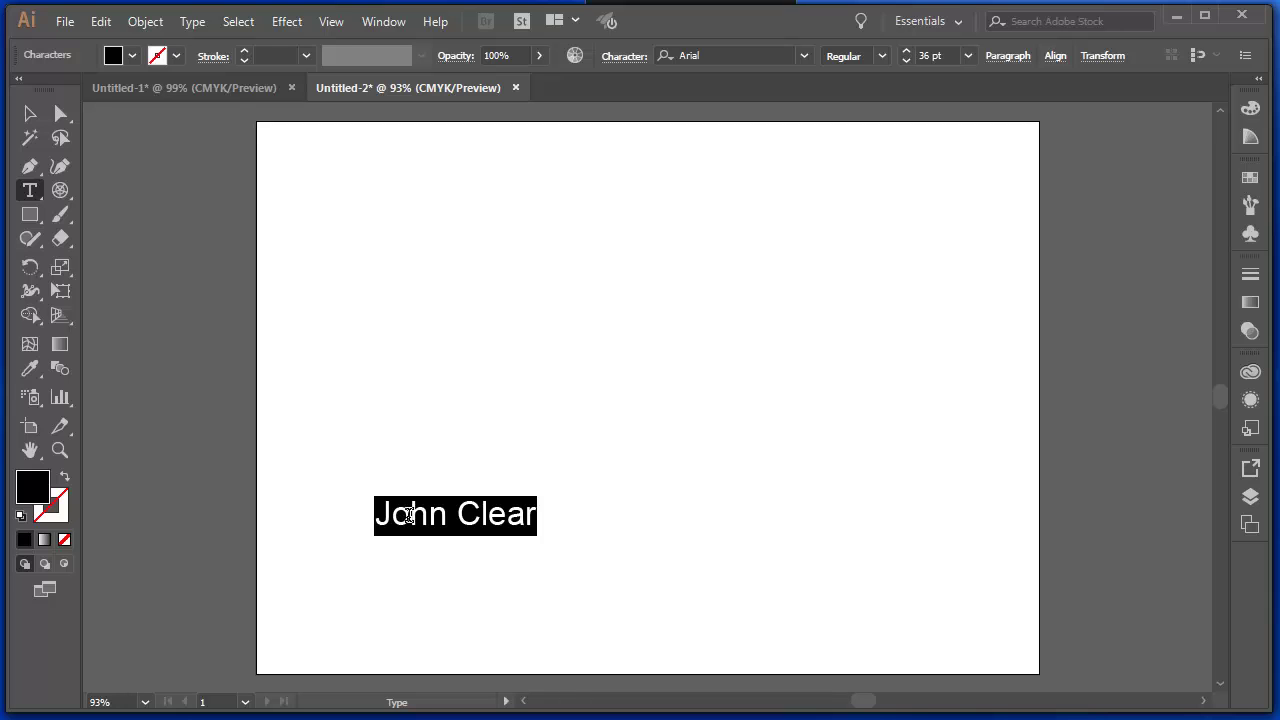
click(408, 516)
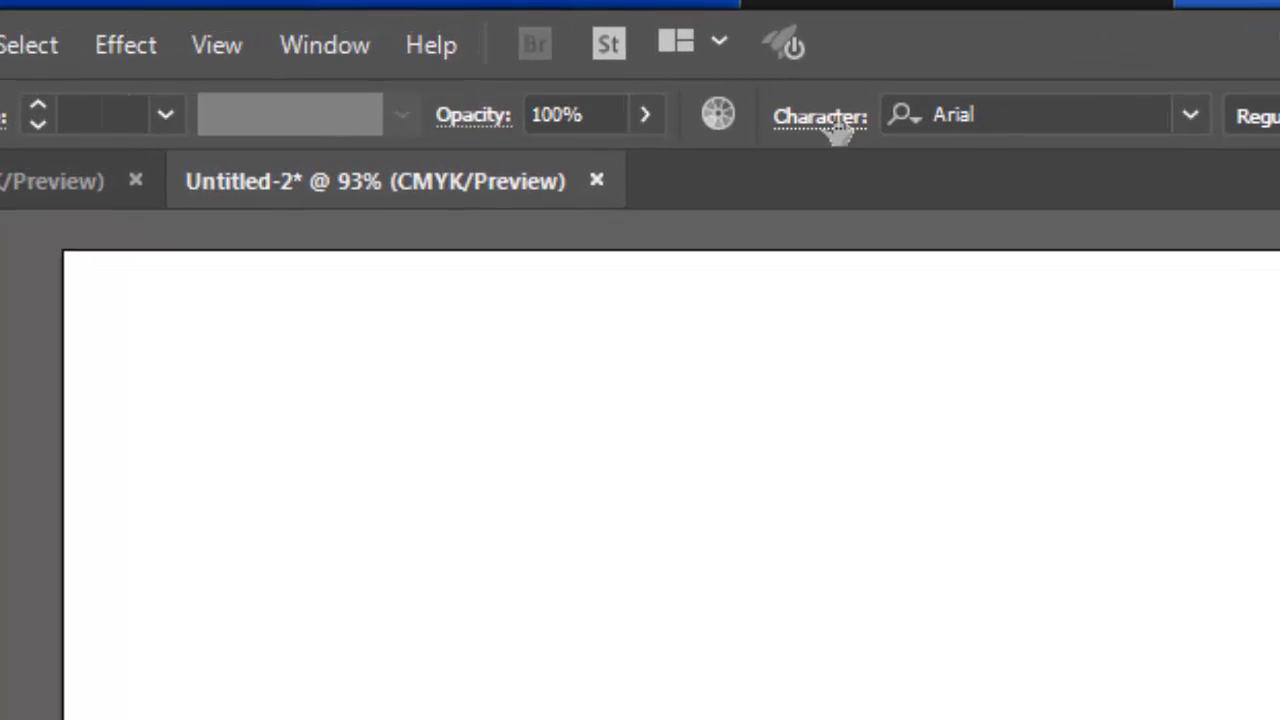
Apply -10 kerning between the name's first two letters via the Character panel.
click(822, 117)
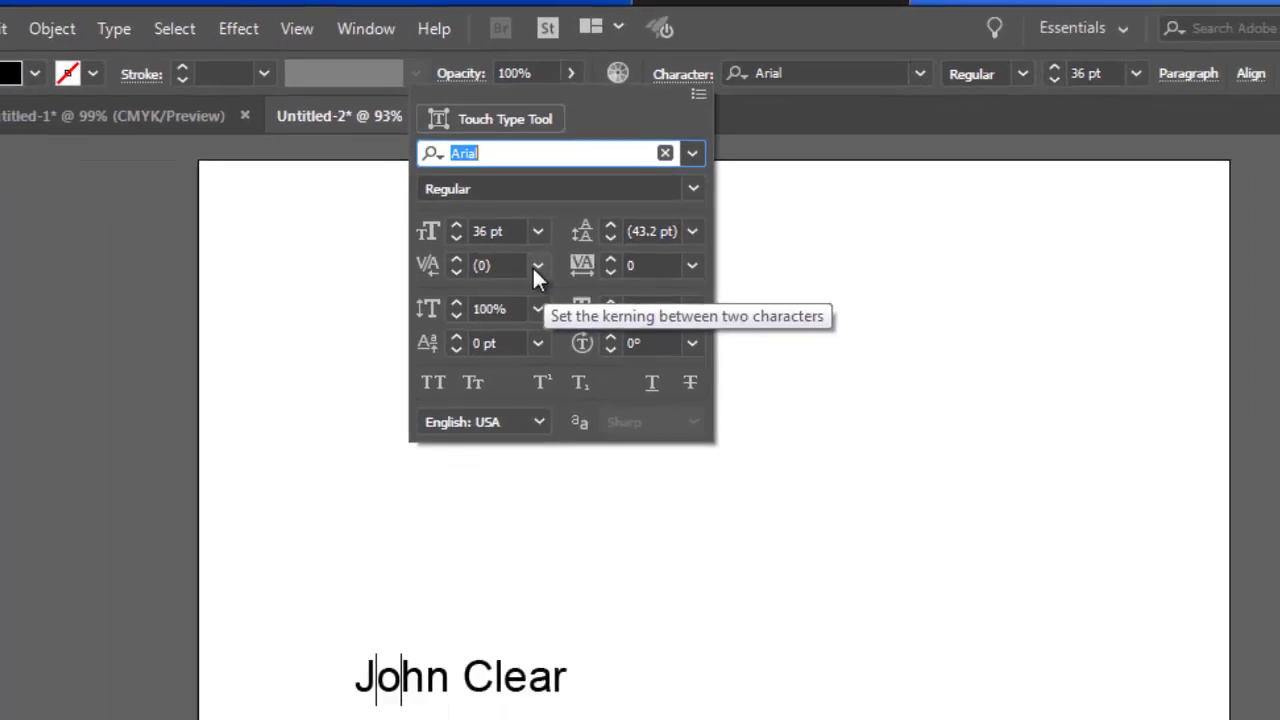
click(593, 414)
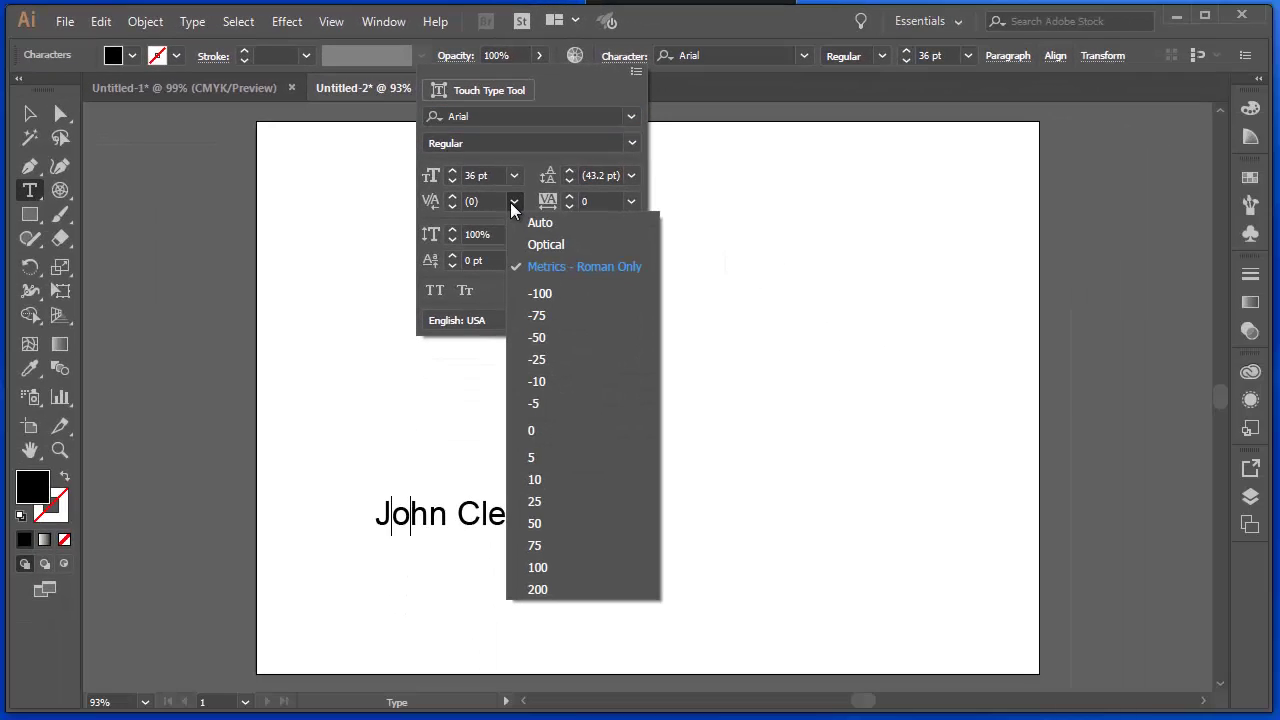
click(537, 381)
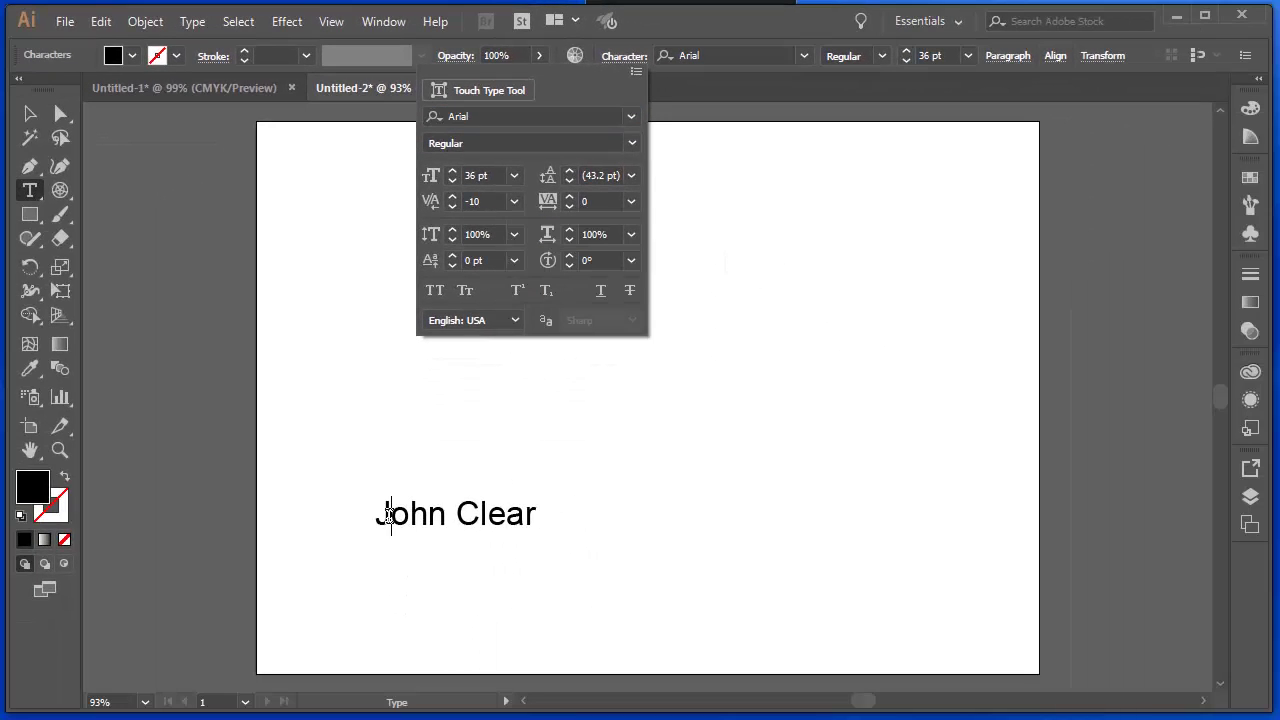
click(391, 516)
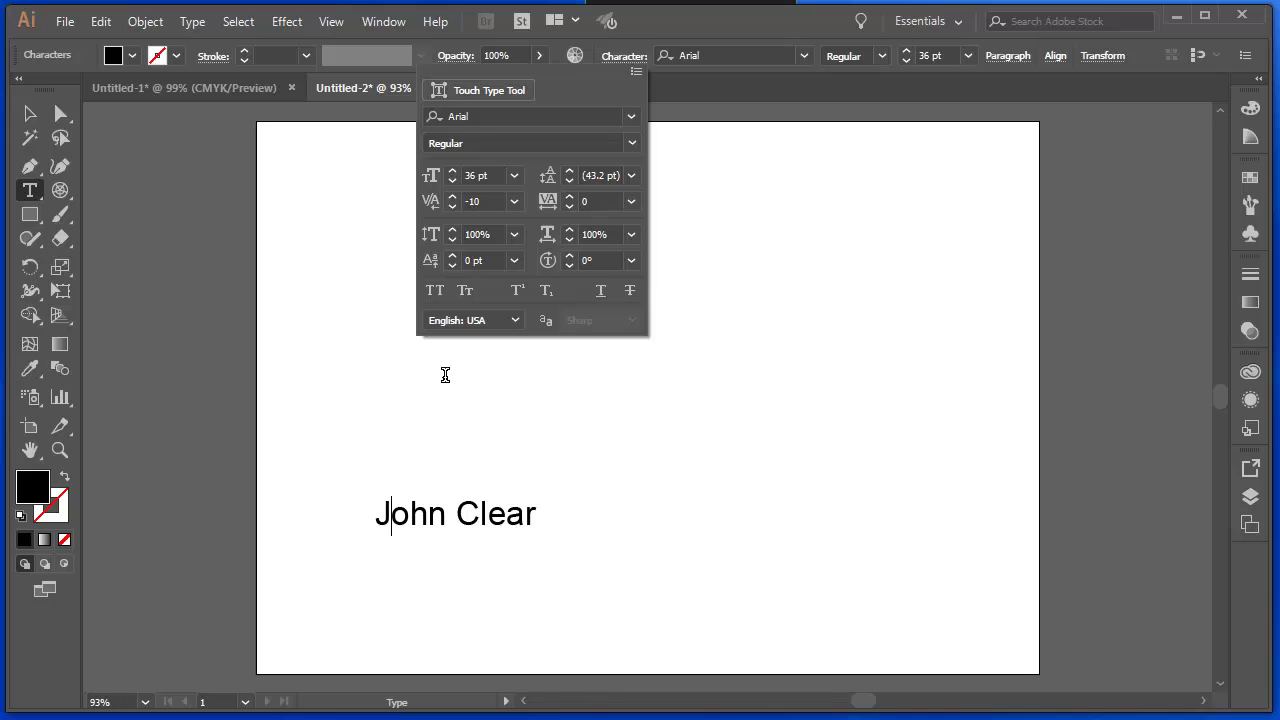
click(514, 201)
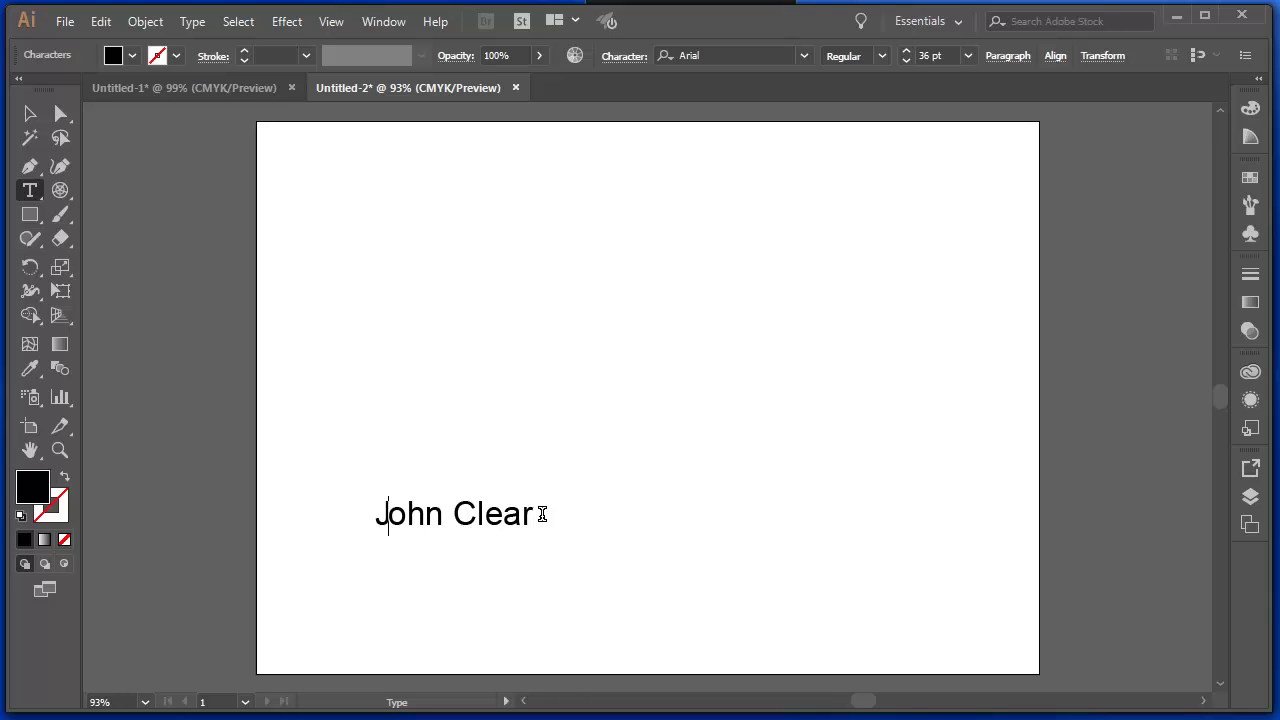
Create an area text box reading 'Type here, you can' and narrow it so lines rewrap.
key(Escape)
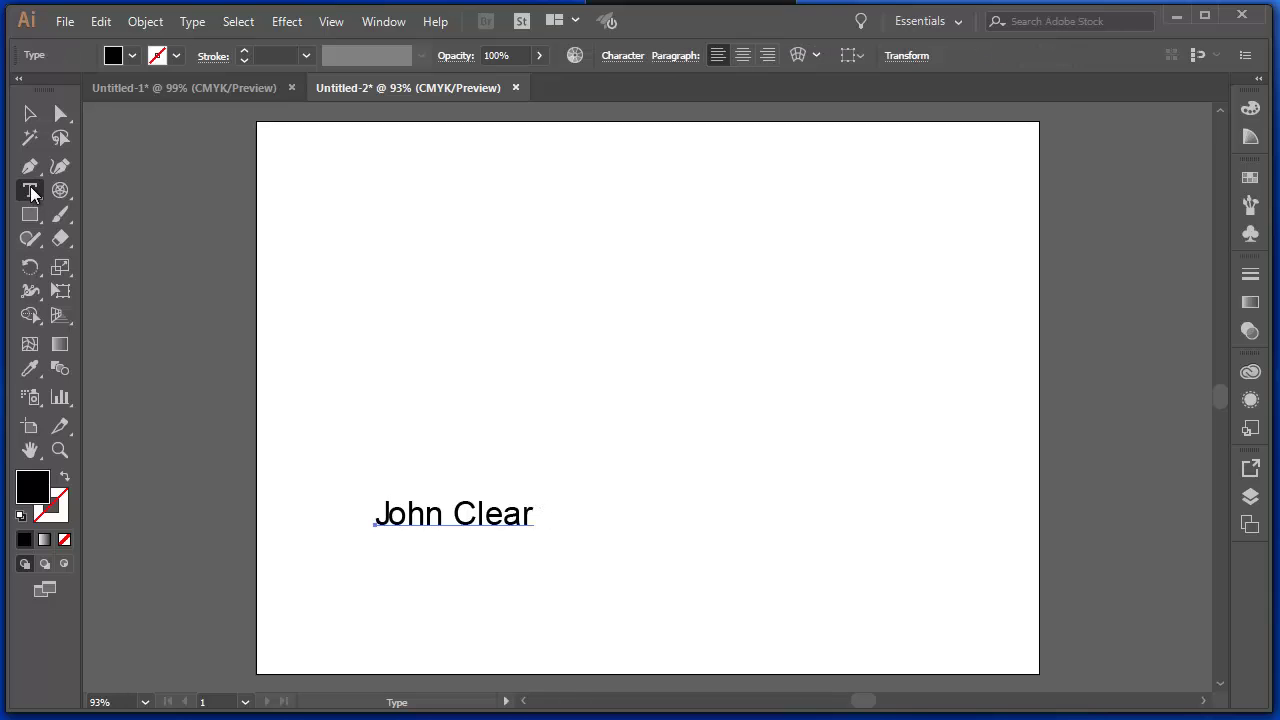
click(30, 192)
drag(322, 303, 537, 437)
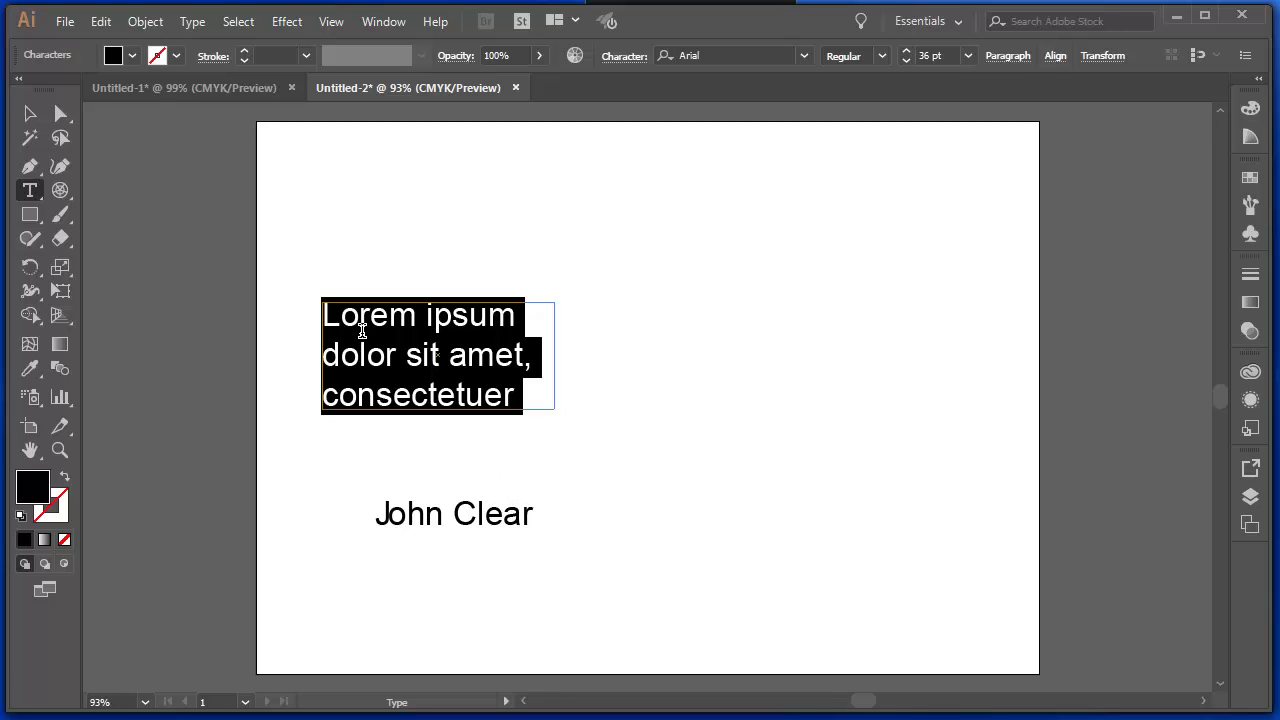
text(Type here, yo)
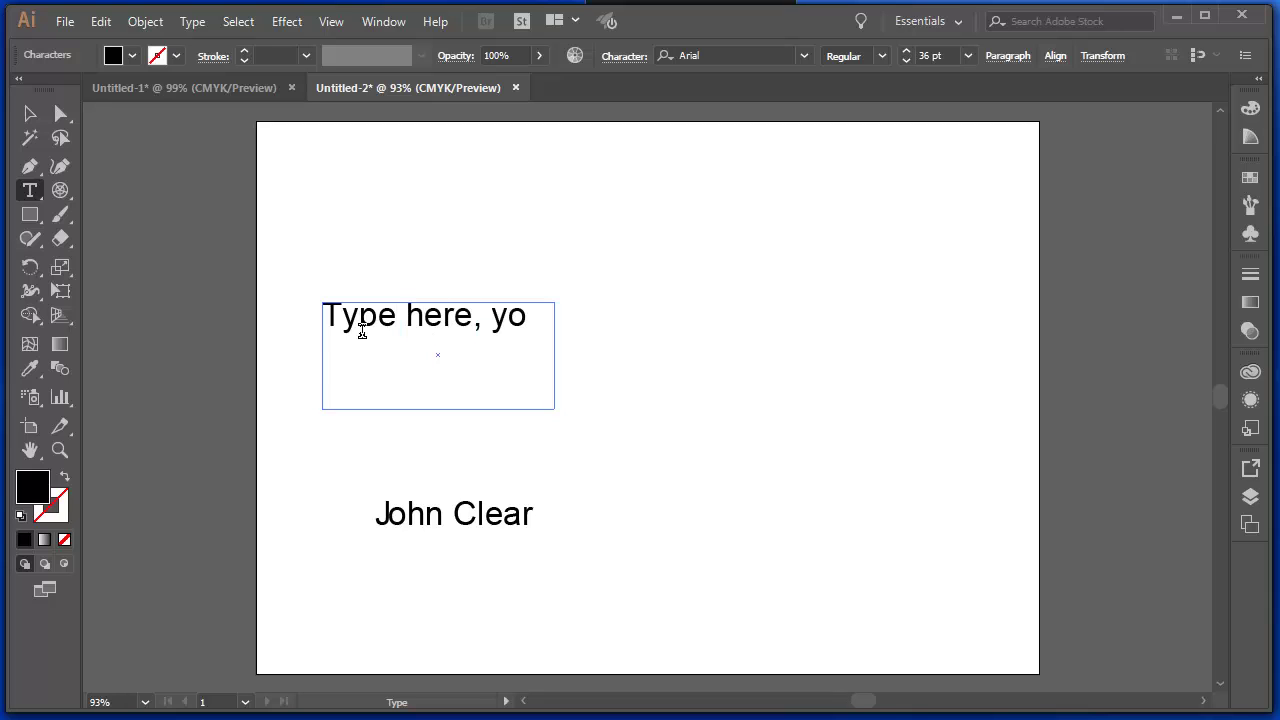
text(u can)
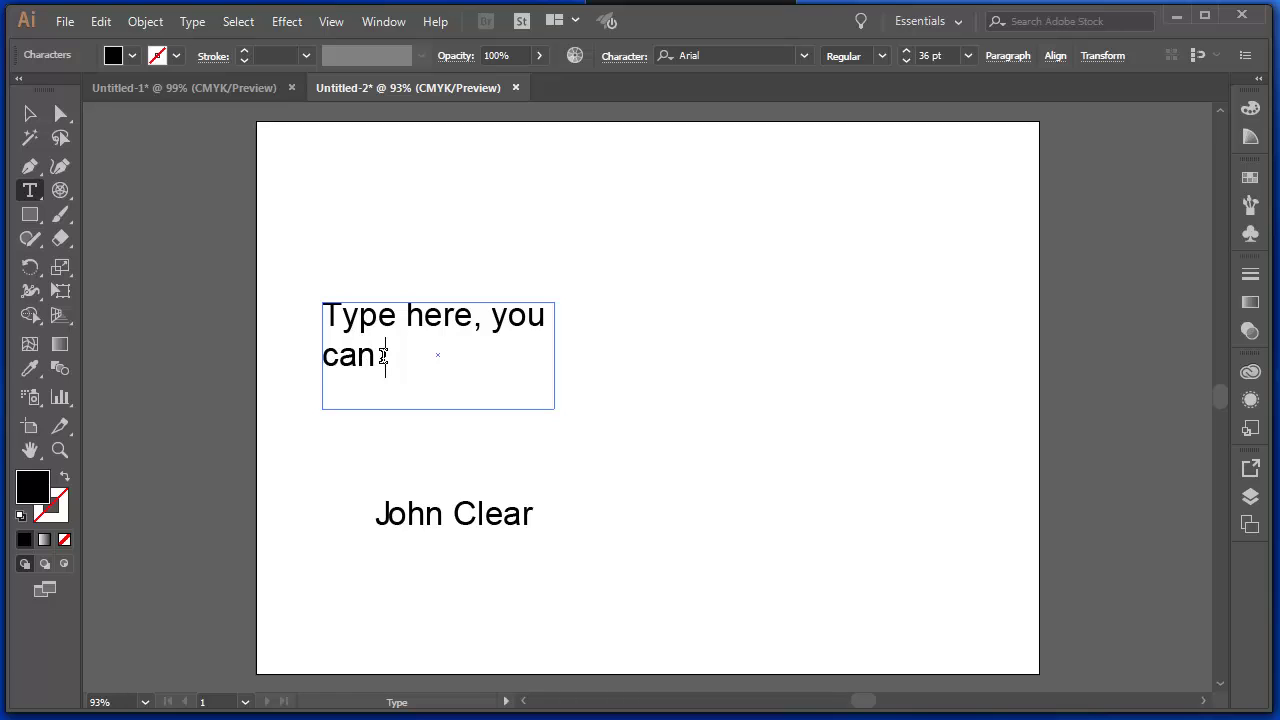
click(30, 113)
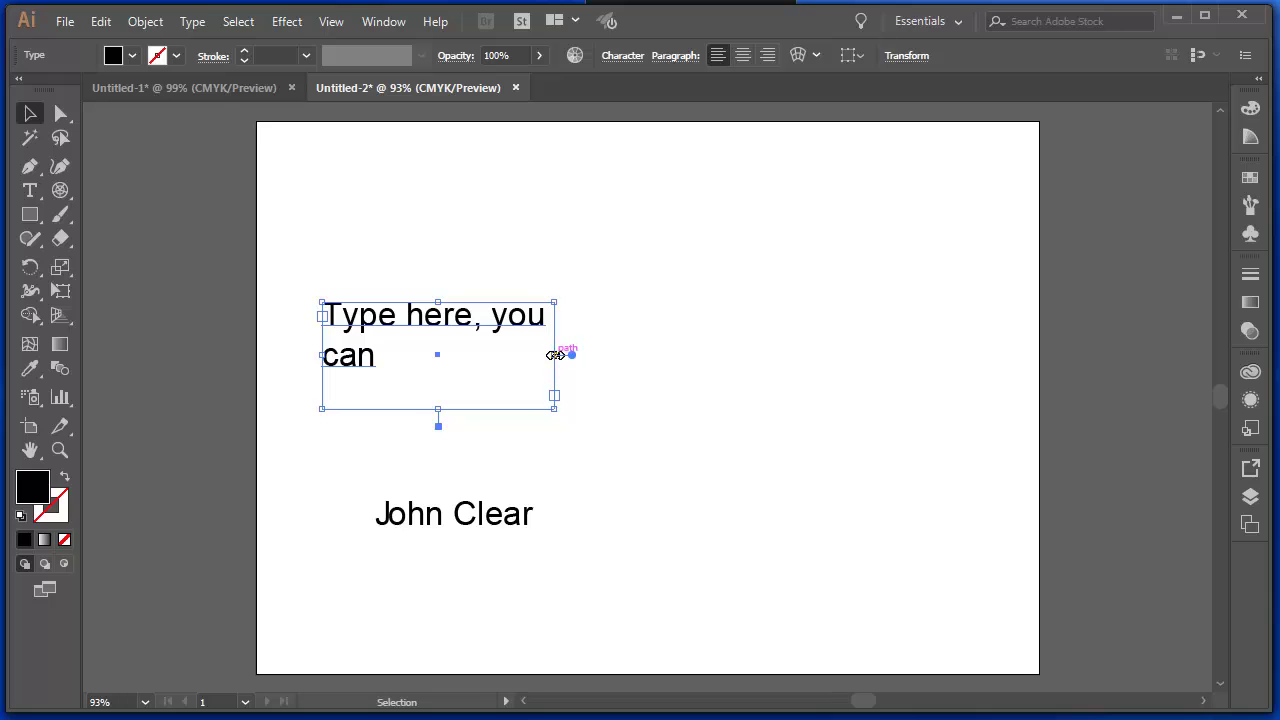
drag(555, 355, 509, 355)
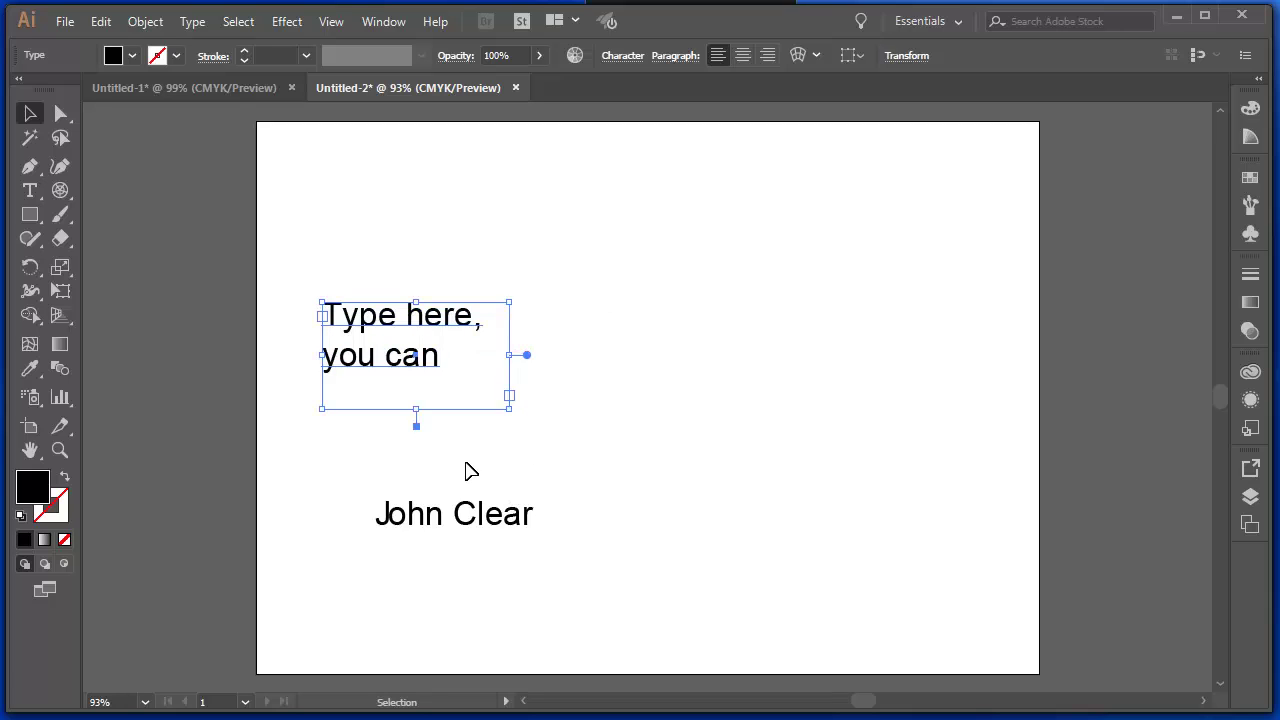
Scale the name text up much larger.
click(414, 523)
drag(532, 536, 665, 618)
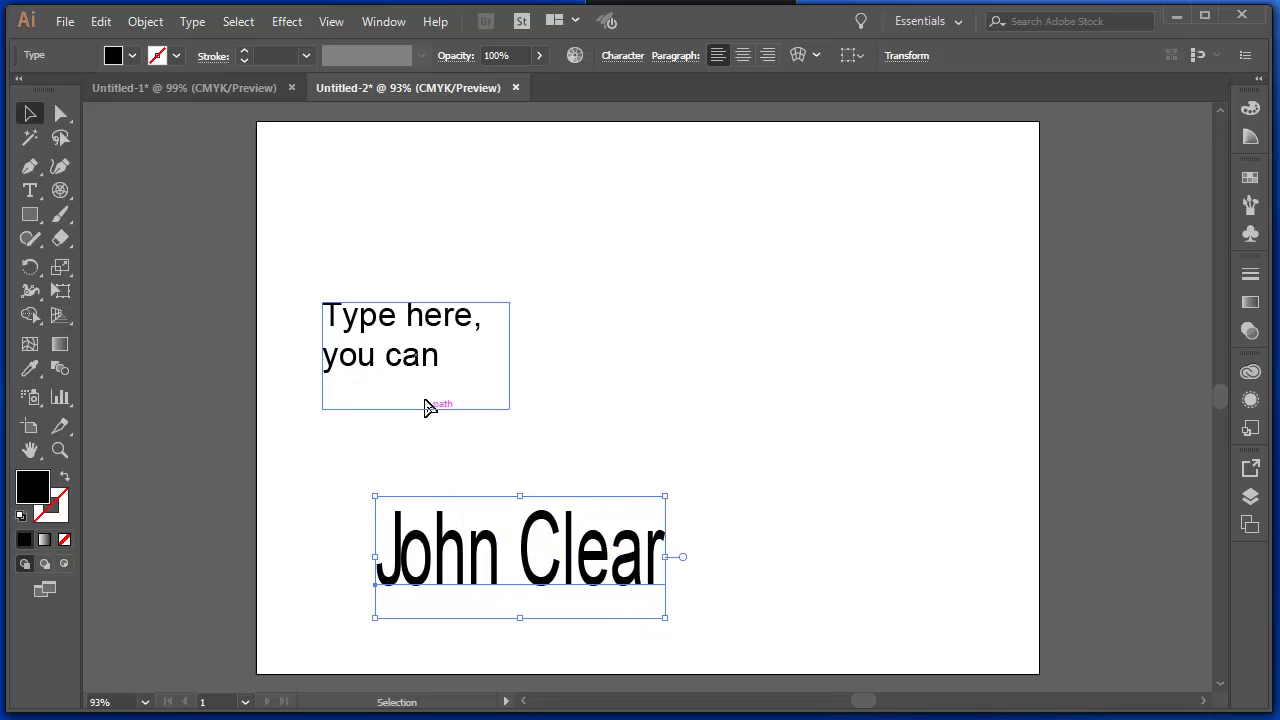
click(410, 440)
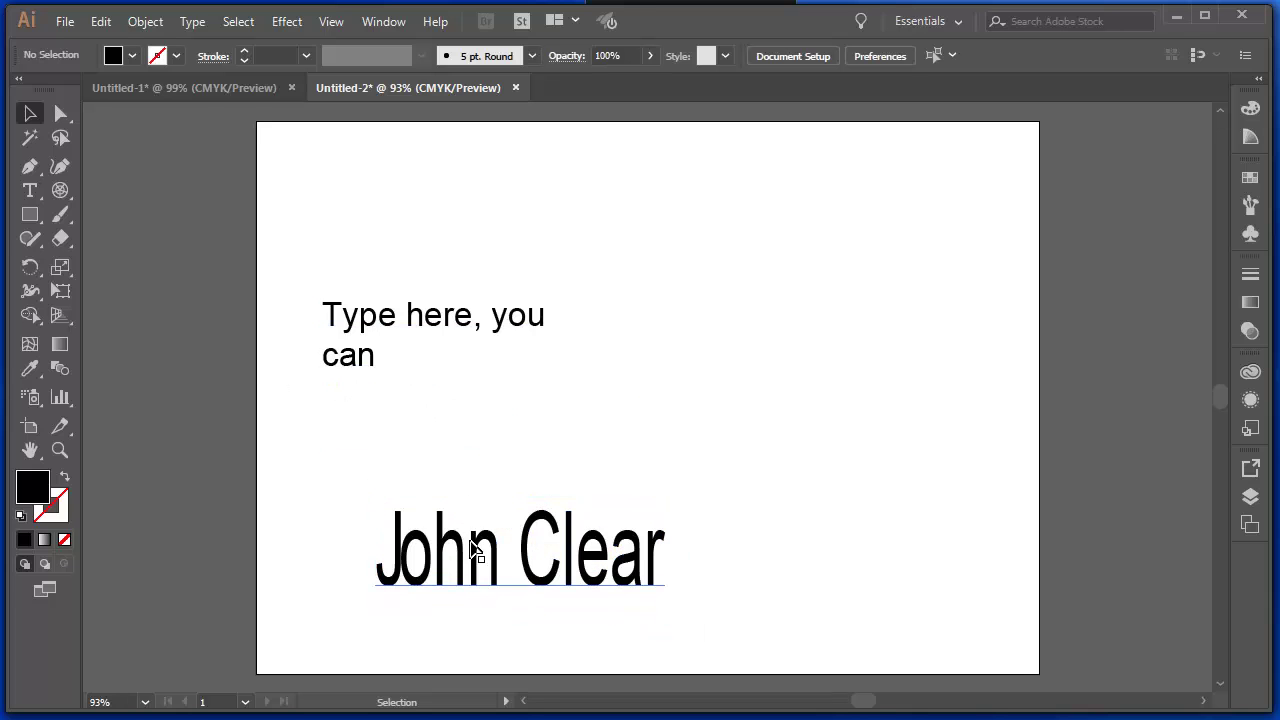
Add a 'Type' line below 'can' and a small Lorem ipsum text box near the top-left.
click(29, 191)
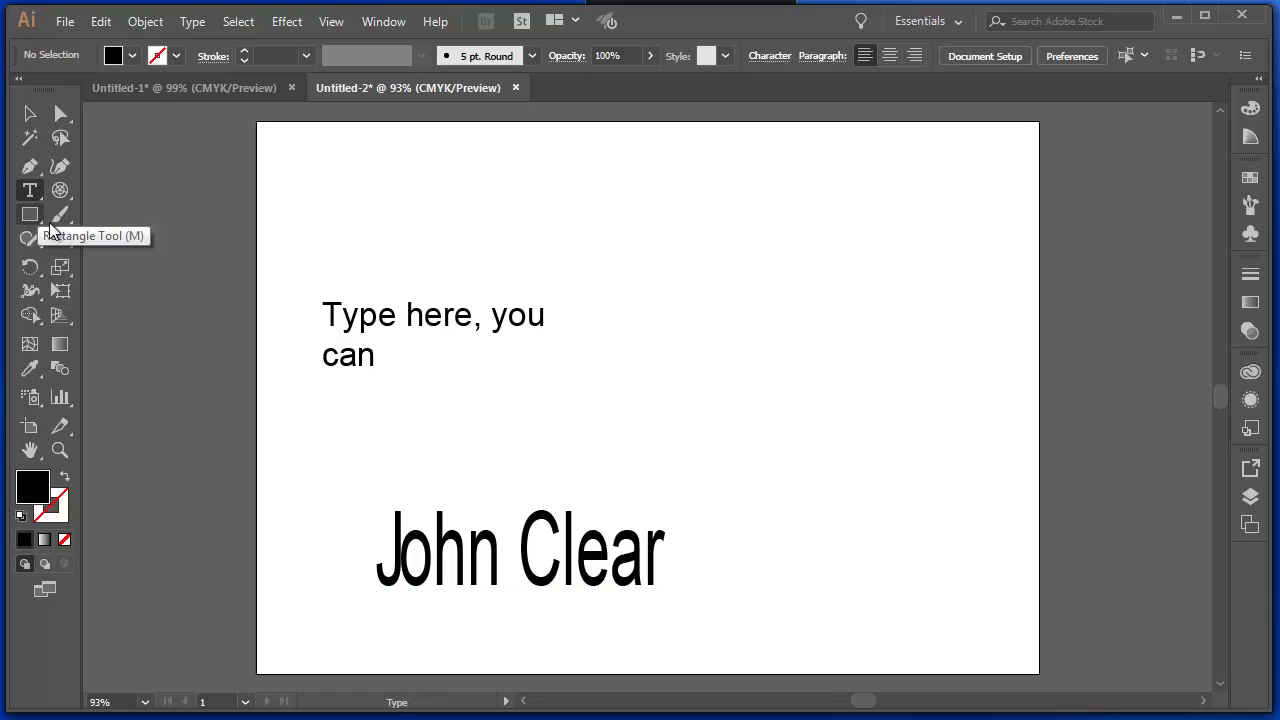
click(346, 414)
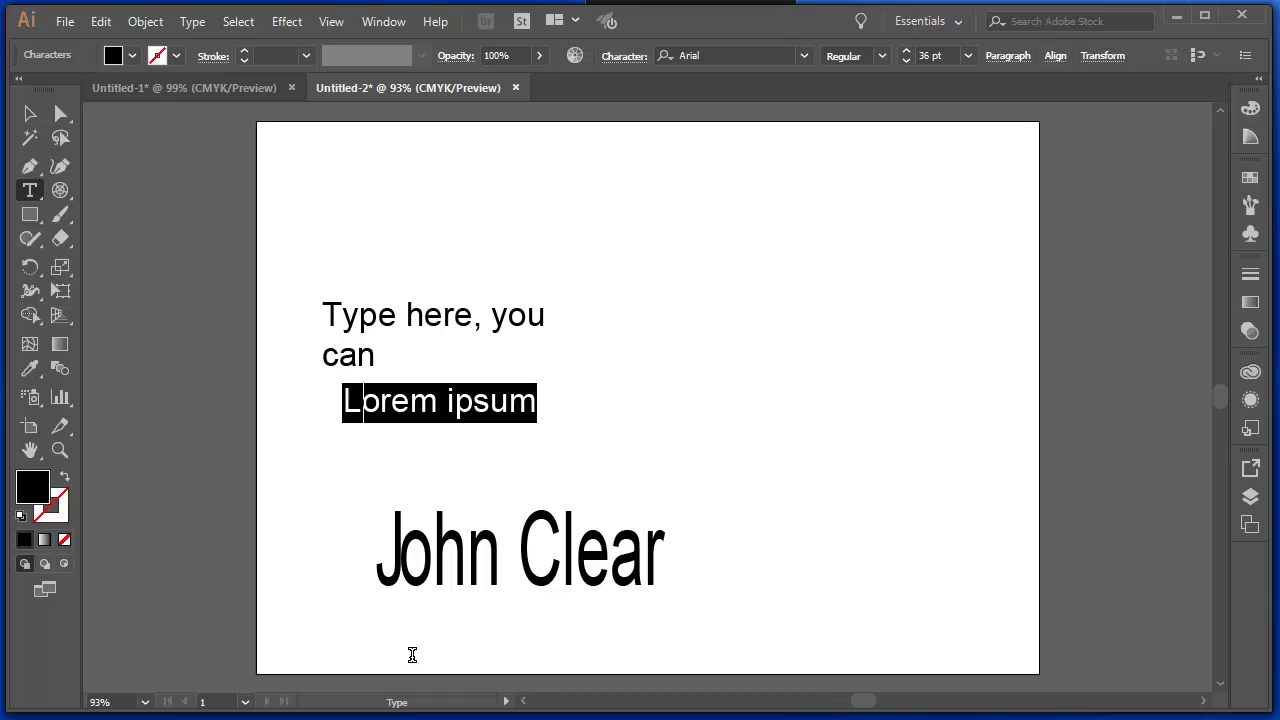
text(Type)
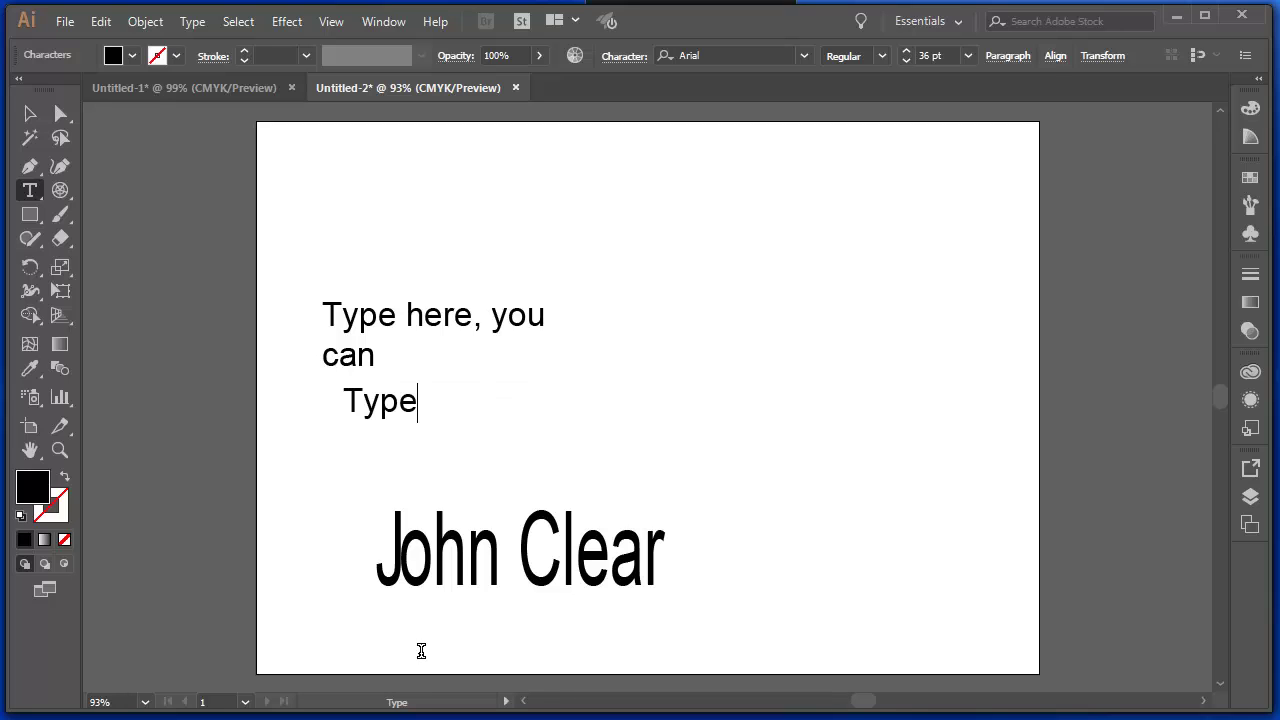
click(32, 189)
drag(309, 179, 476, 259)
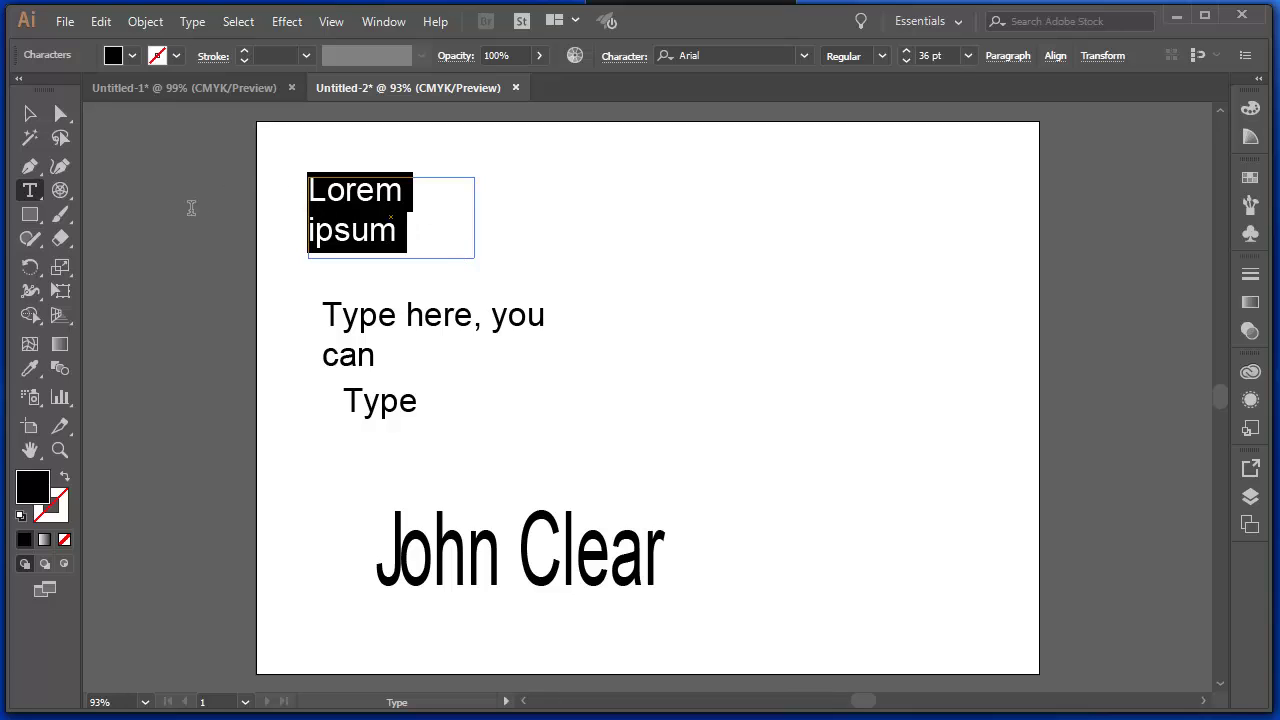
Fill the Lorem ipsum text with bright red.
double_click(28, 489)
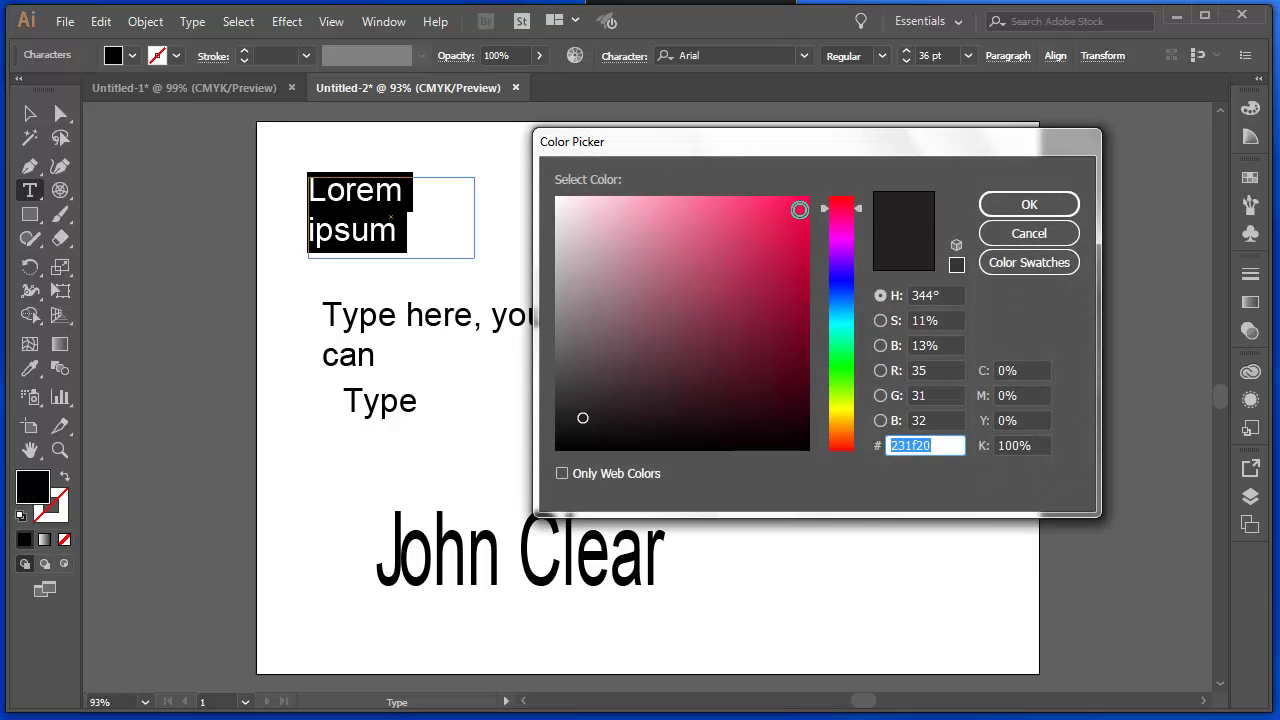
click(800, 203)
click(1020, 205)
key(Right)
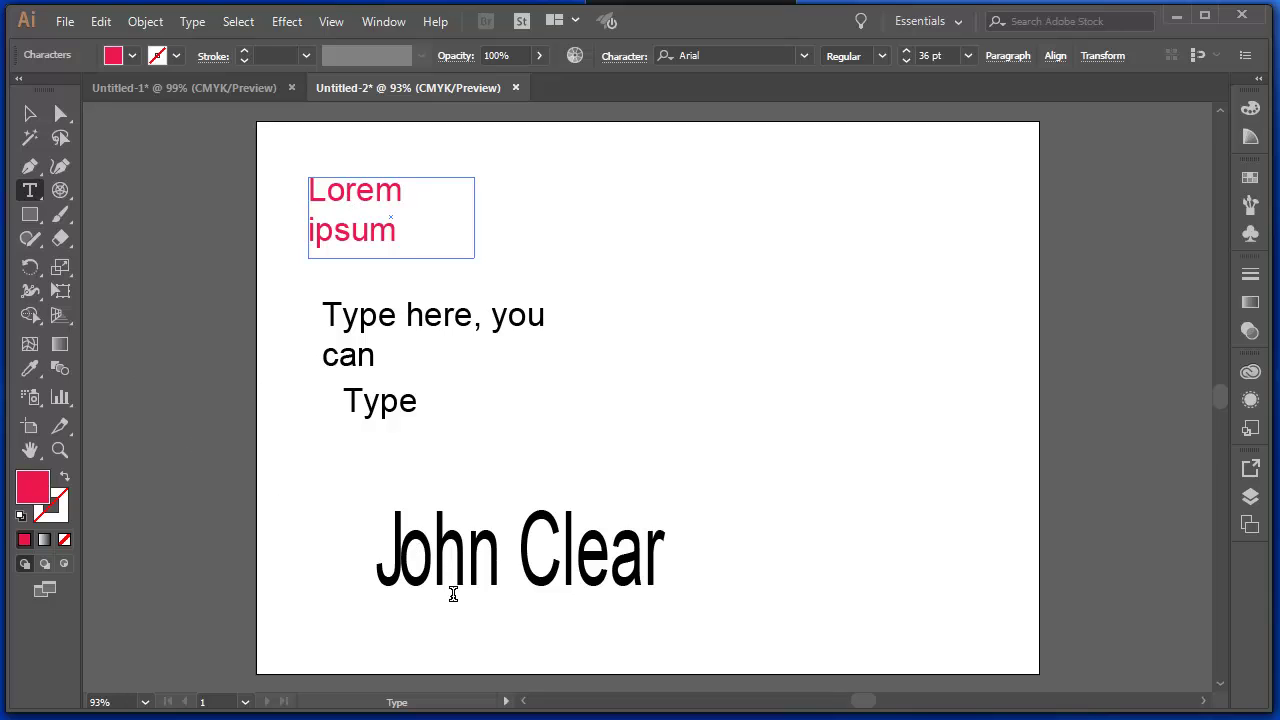
Recolour the first word of the name text from the Color panel.
click(432, 556)
triple_click(431, 556)
click(429, 557)
double_click(429, 557)
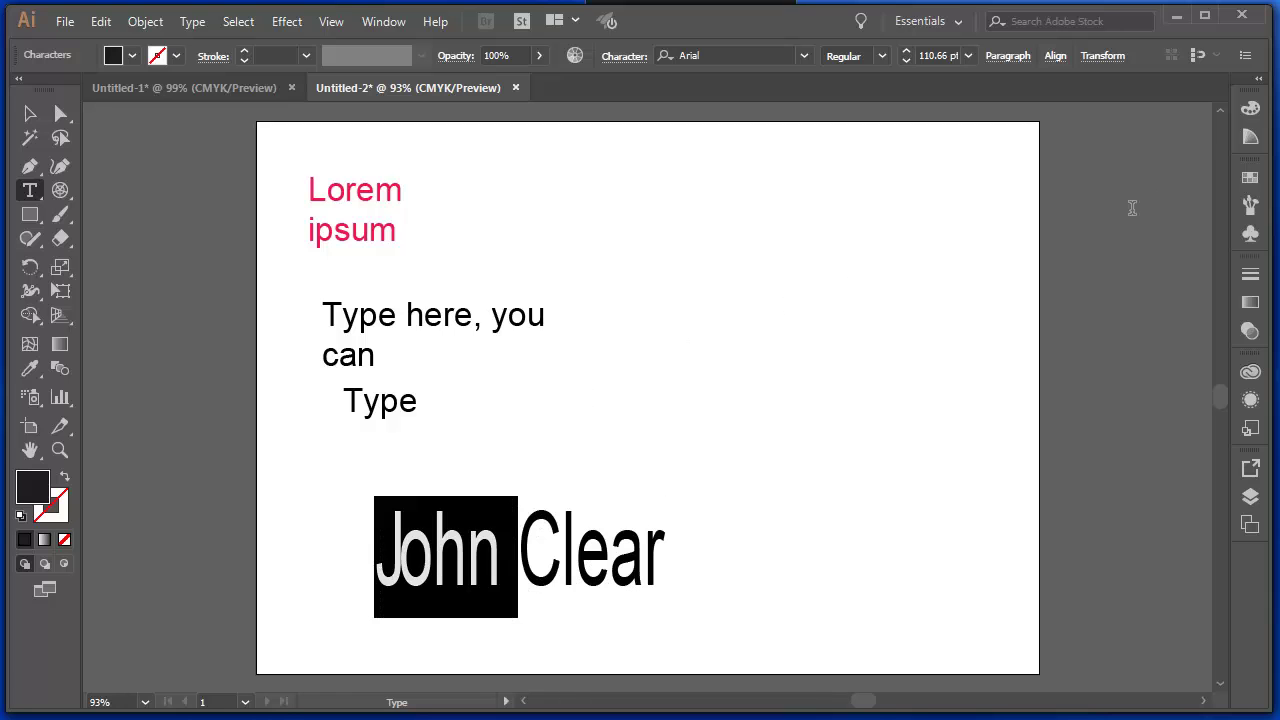
click(1249, 110)
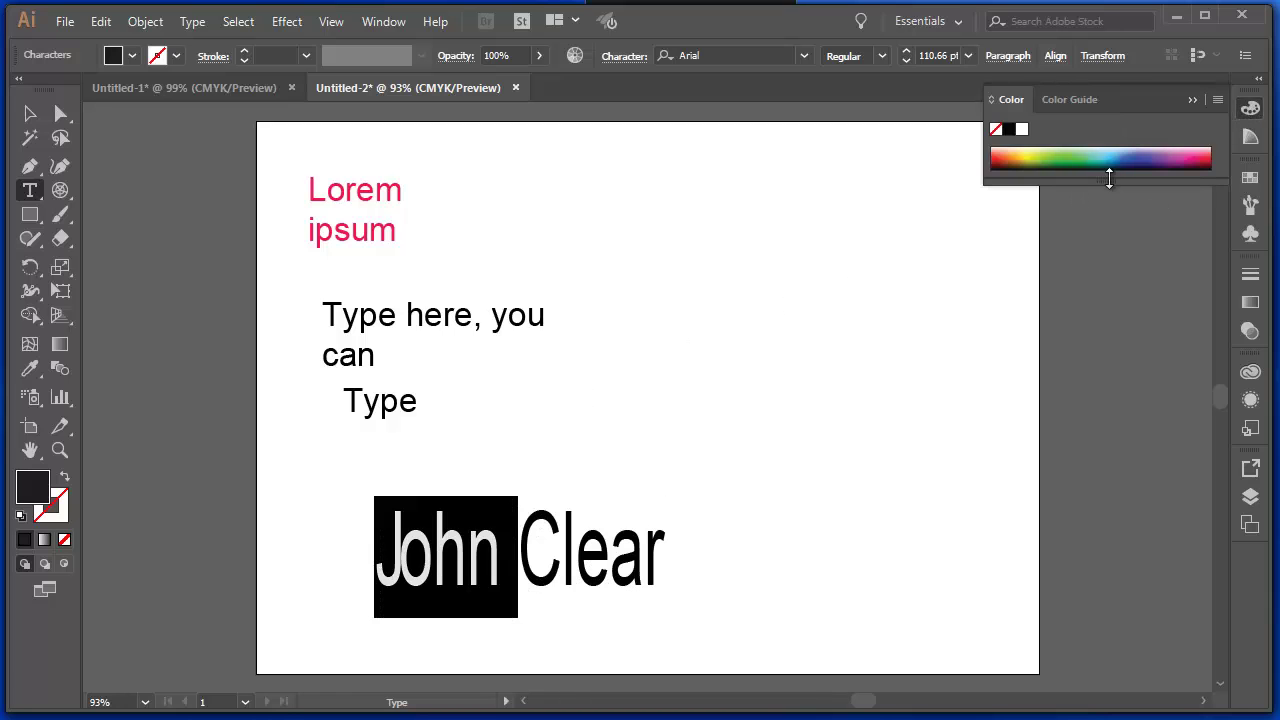
click(1142, 156)
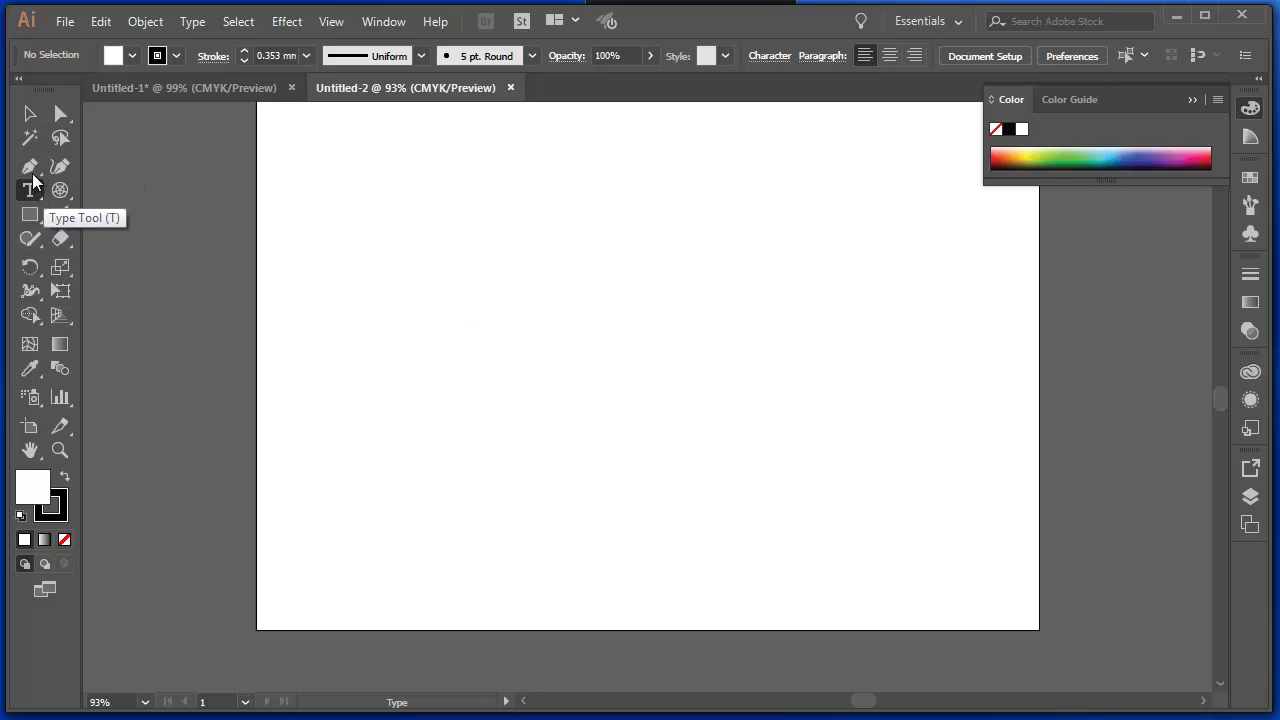
Draw a slightly slanted line and type 'Typing here' along it.
click(63, 187)
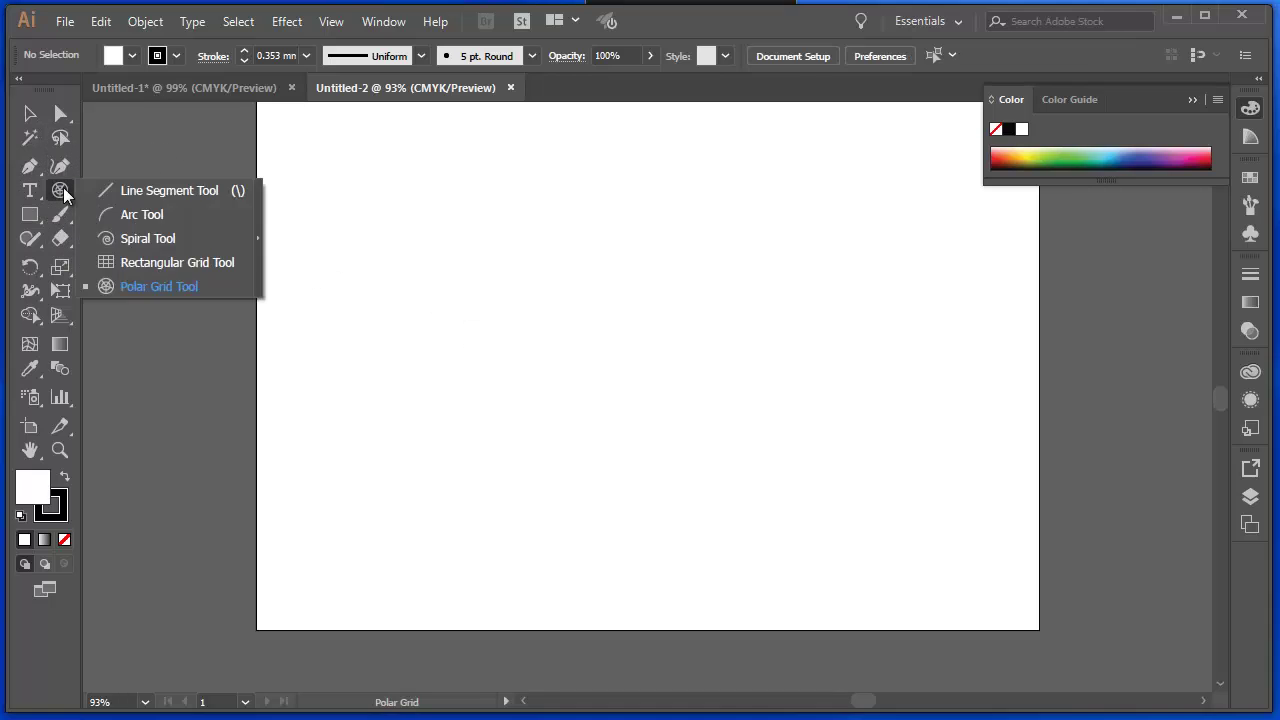
click(117, 190)
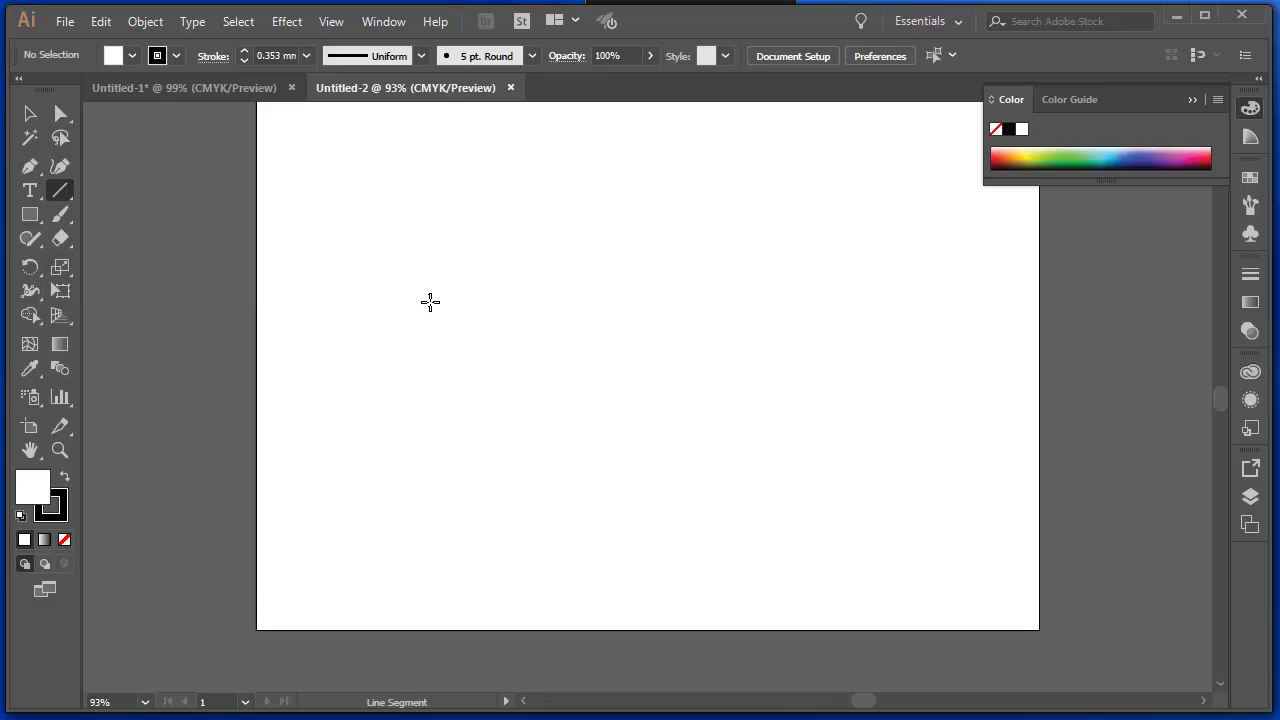
drag(416, 262, 719, 299)
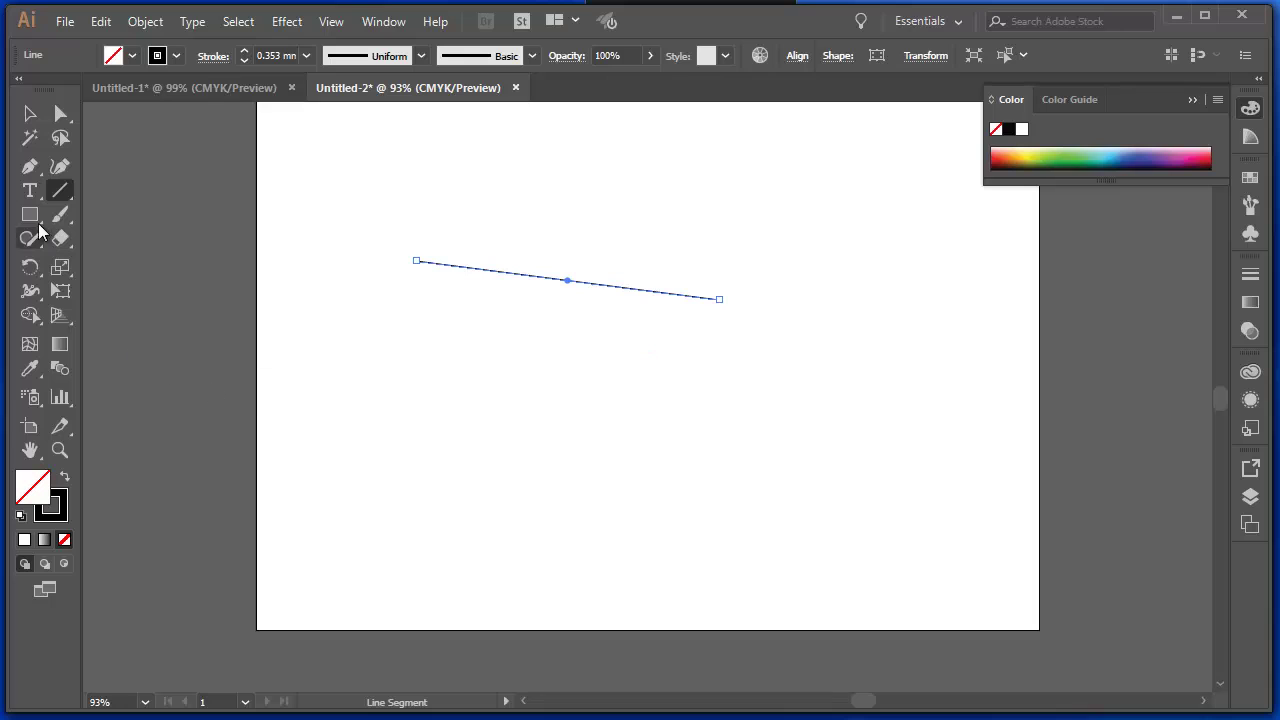
click(30, 192)
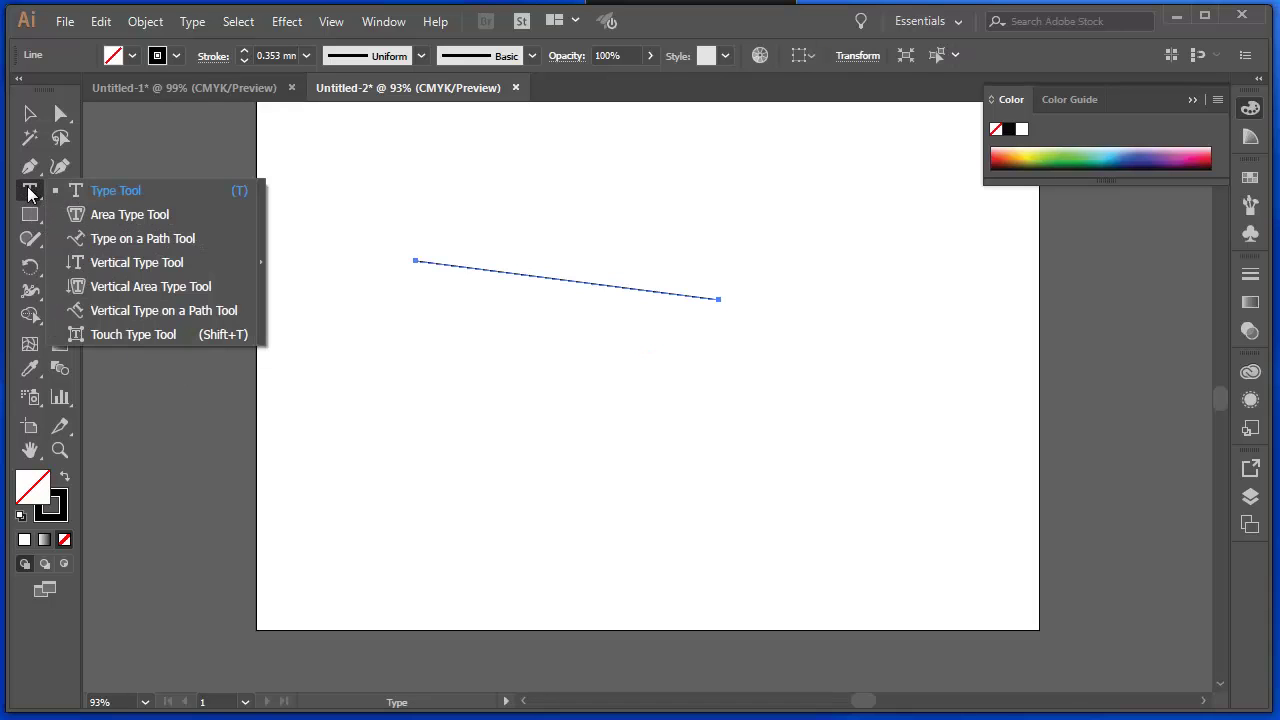
click(111, 238)
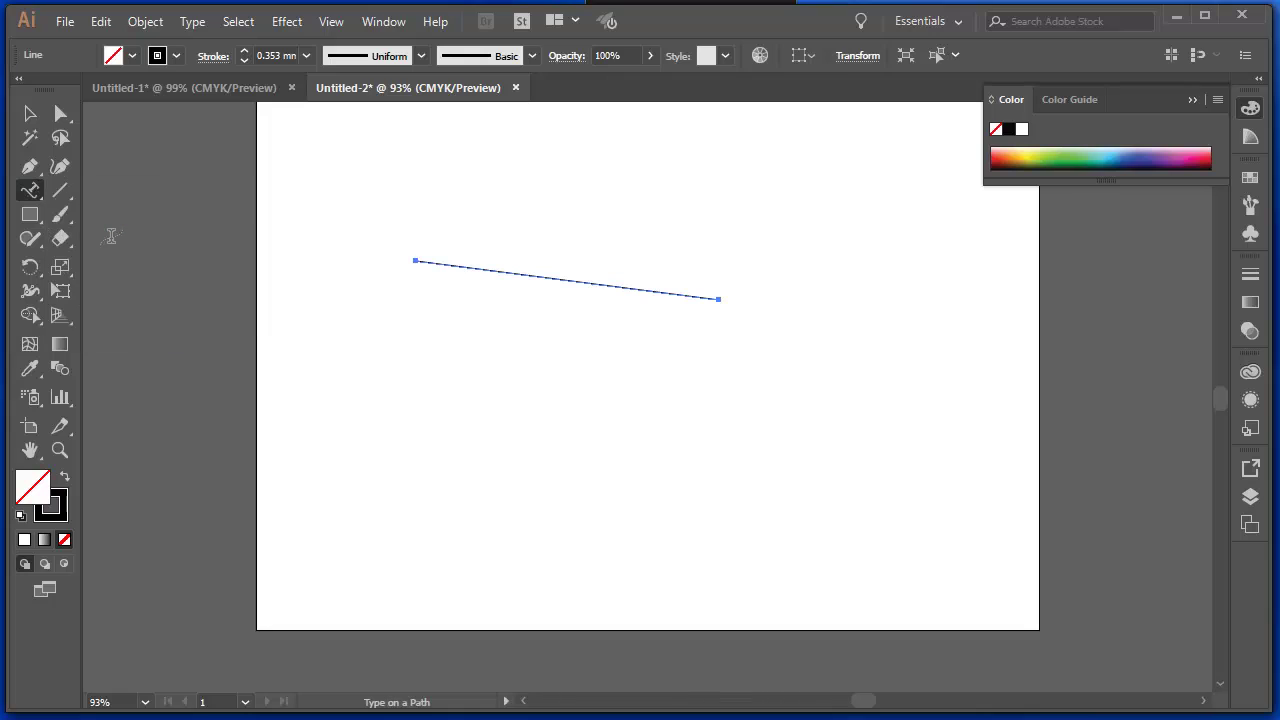
click(430, 258)
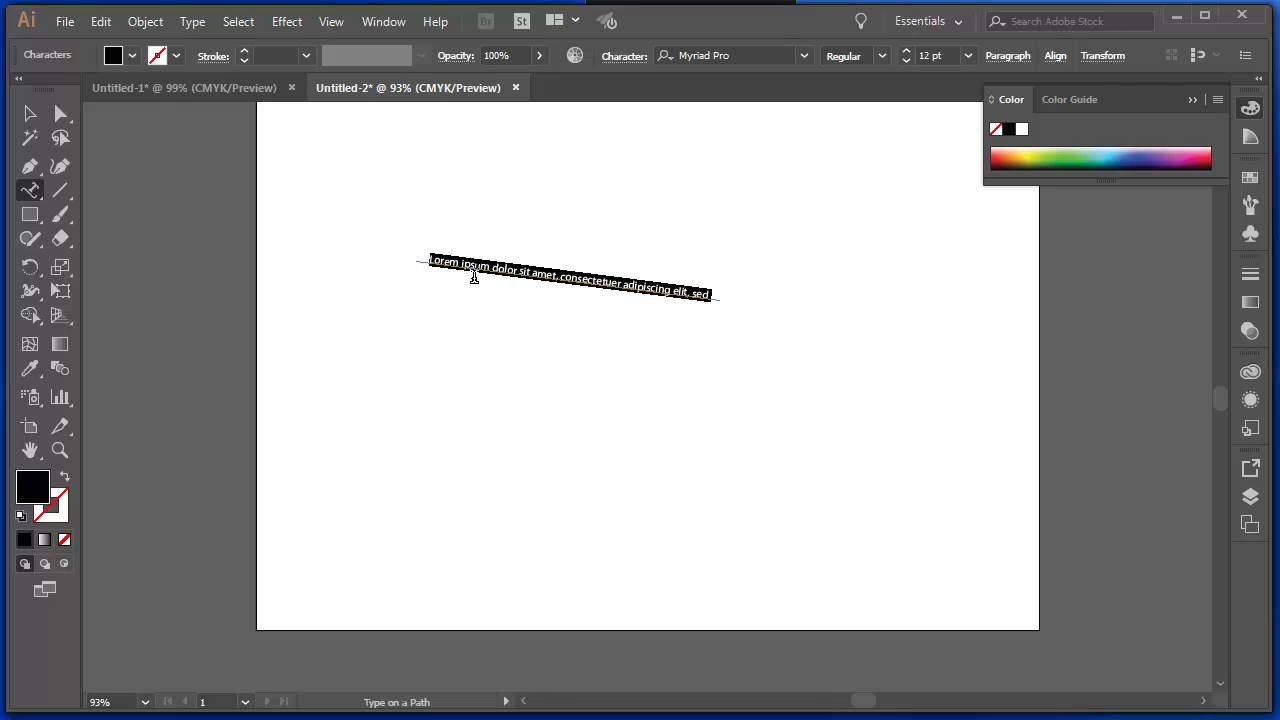
text(Typing here)
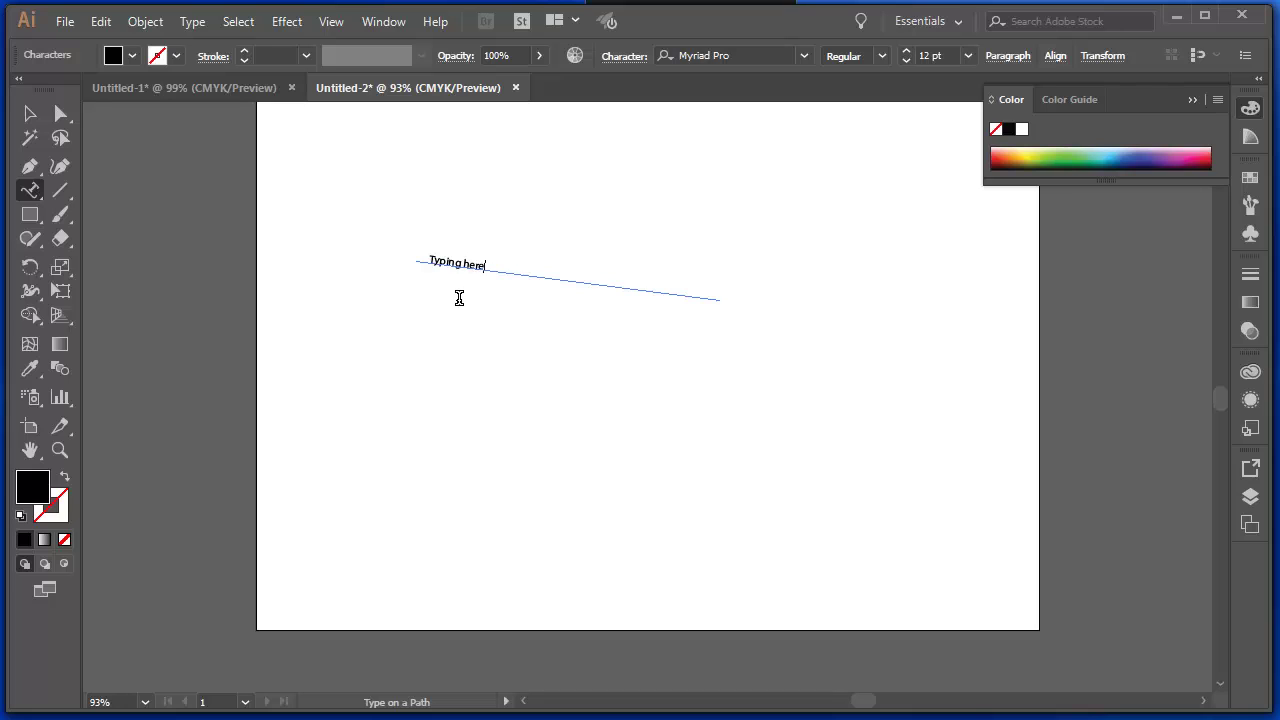
Set the 'Typing here' path text to 36 pt.
drag(488, 266, 425, 264)
click(640, 56)
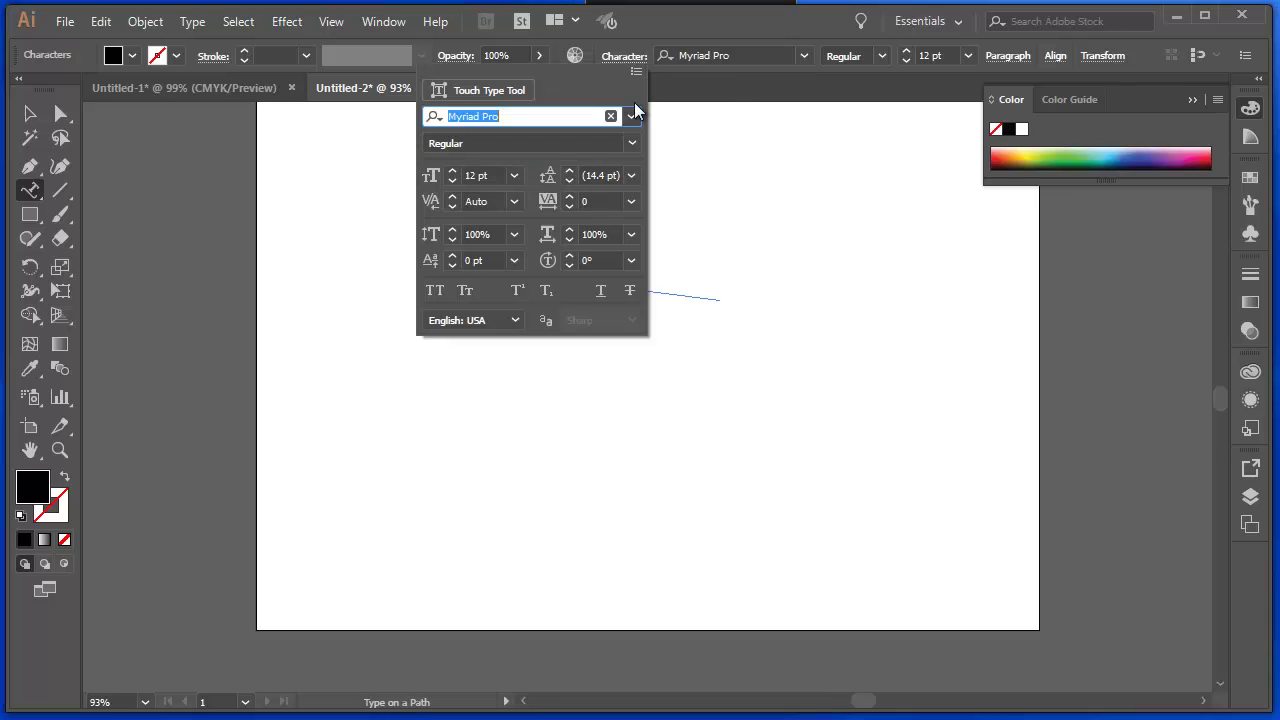
click(513, 176)
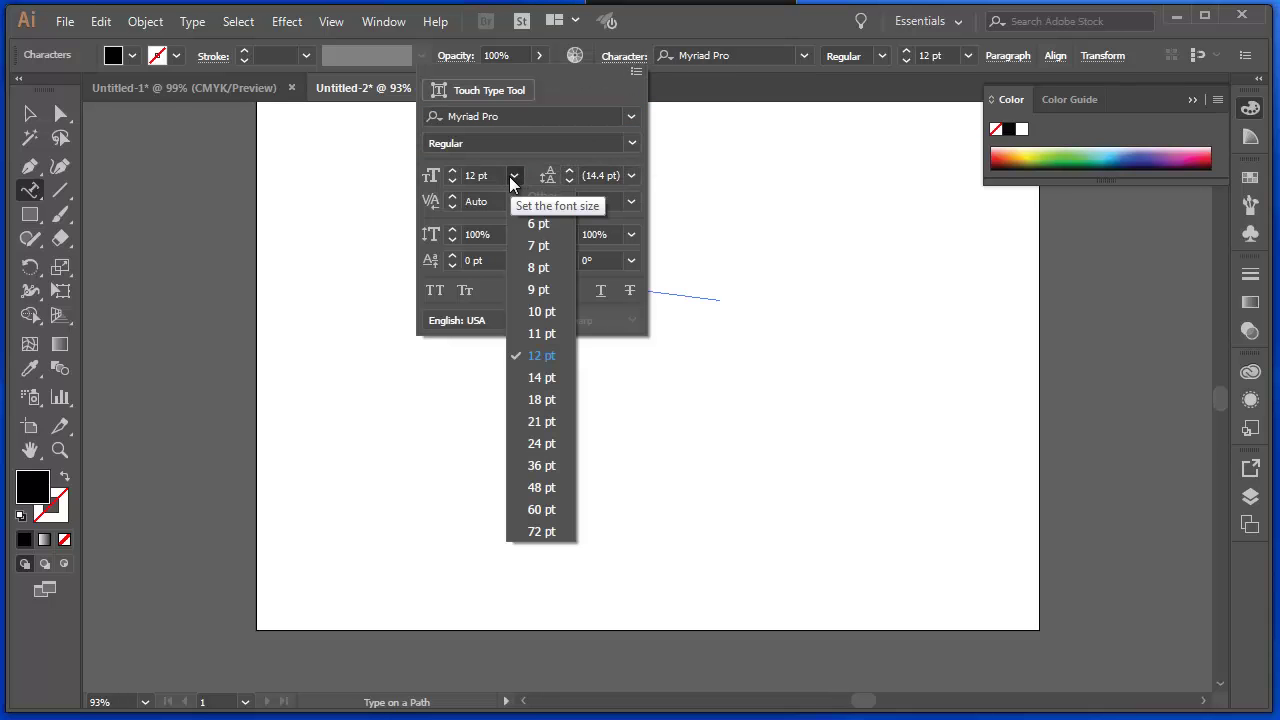
click(541, 466)
key(Escape)
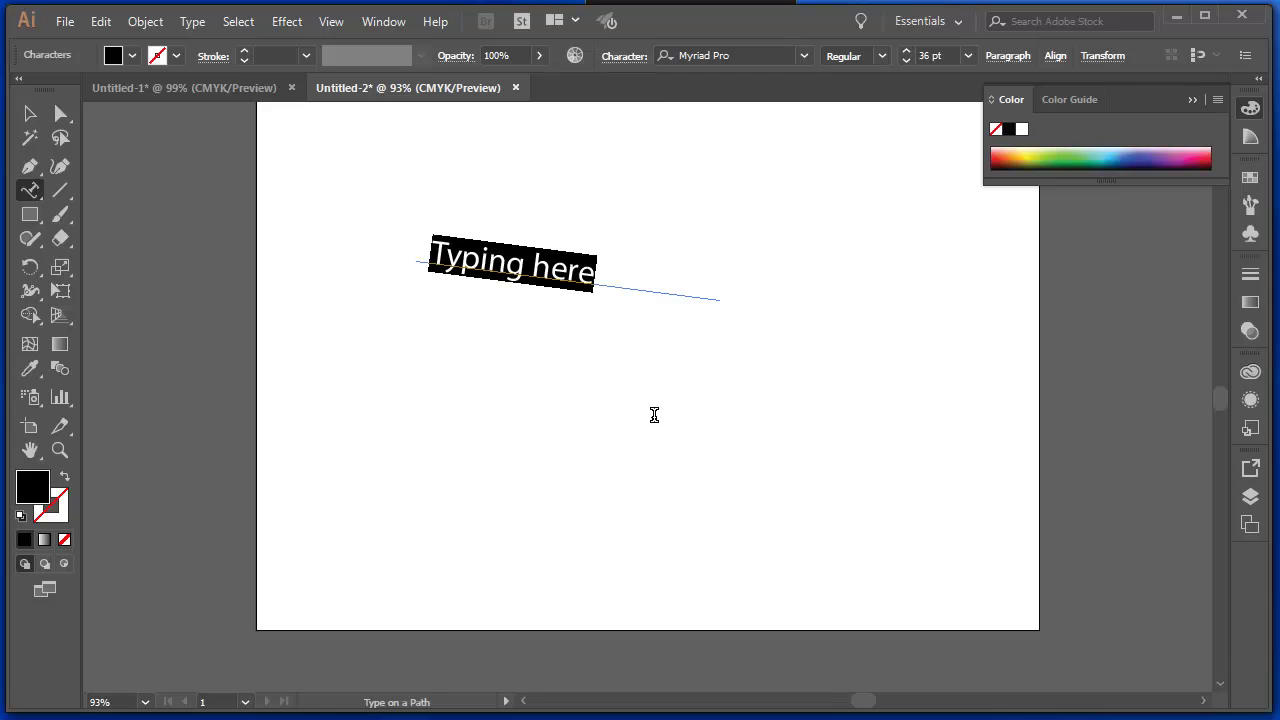
key(Escape)
click(583, 298)
drag(592, 282, 433, 267)
key(Escape)
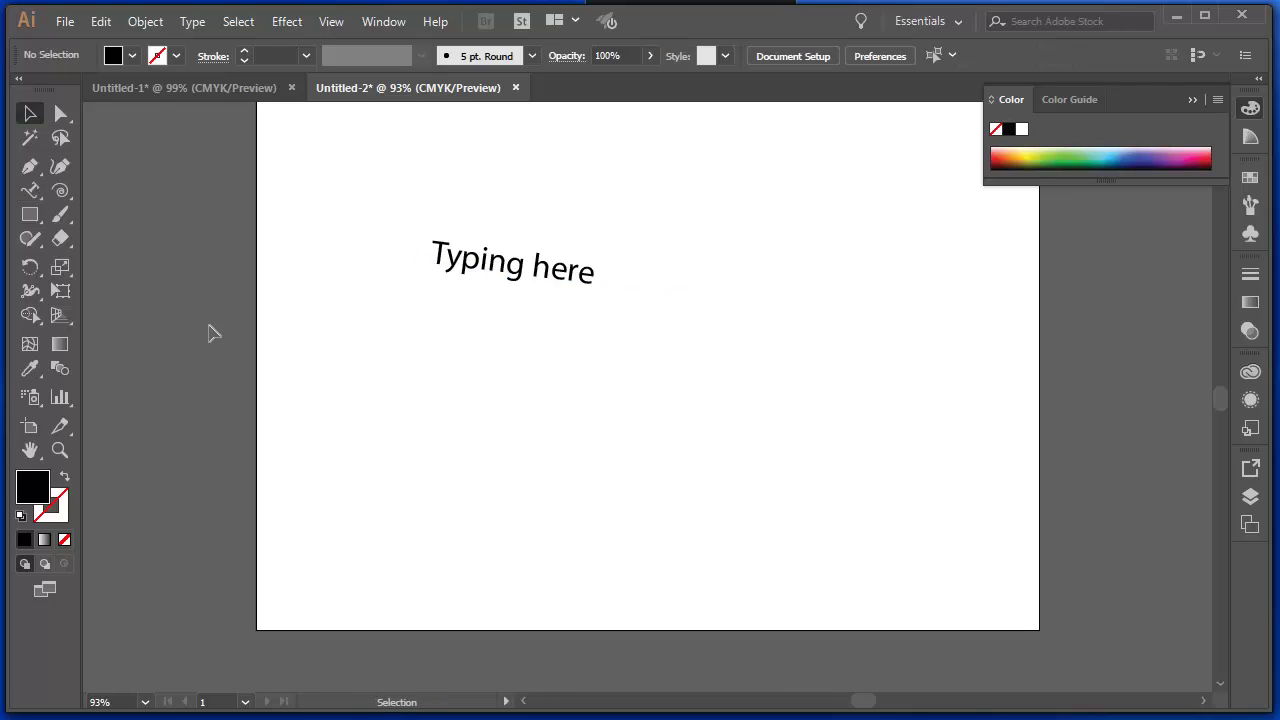
Draw a spiral below 'Typing here' with the Spiral Tool.
click(59, 190)
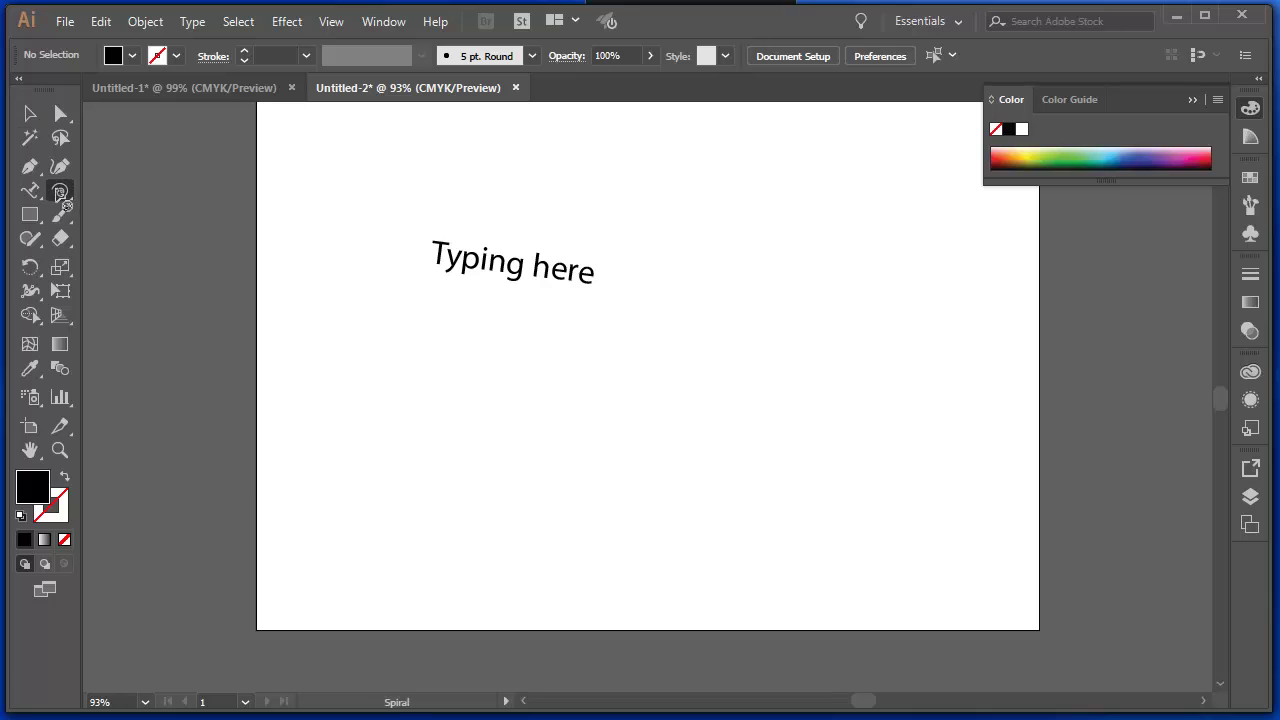
click(57, 196)
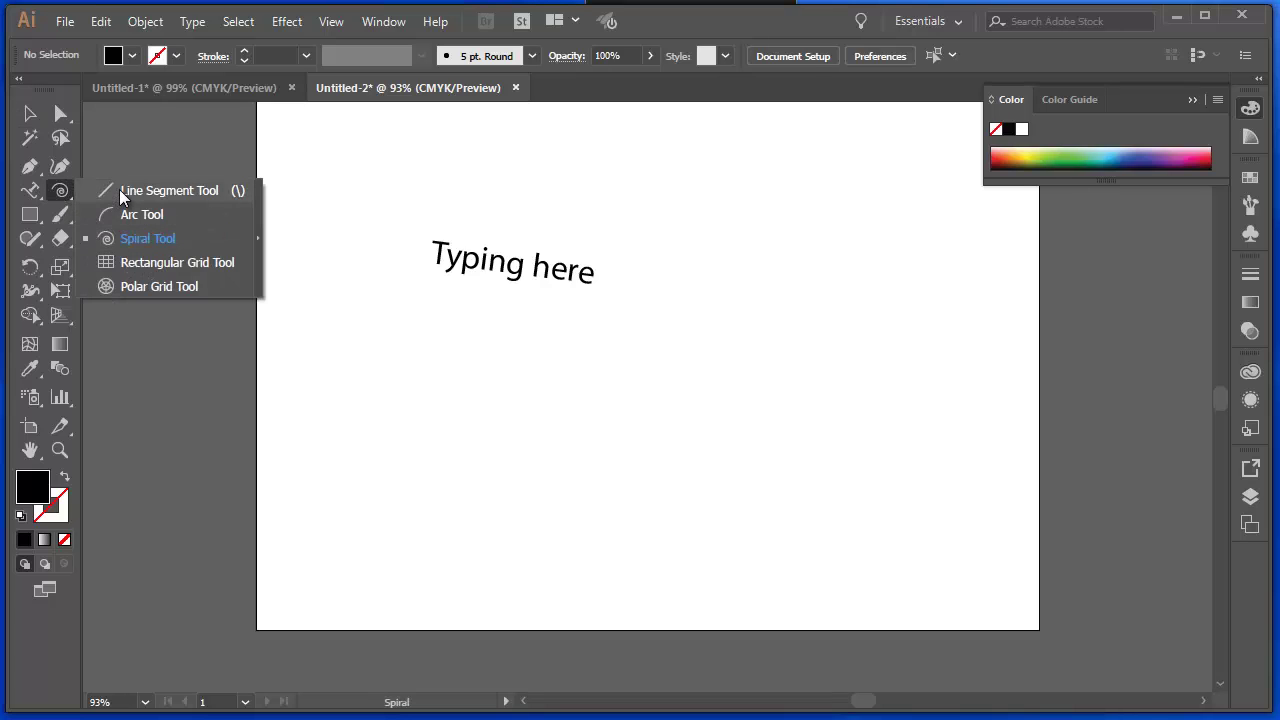
click(127, 239)
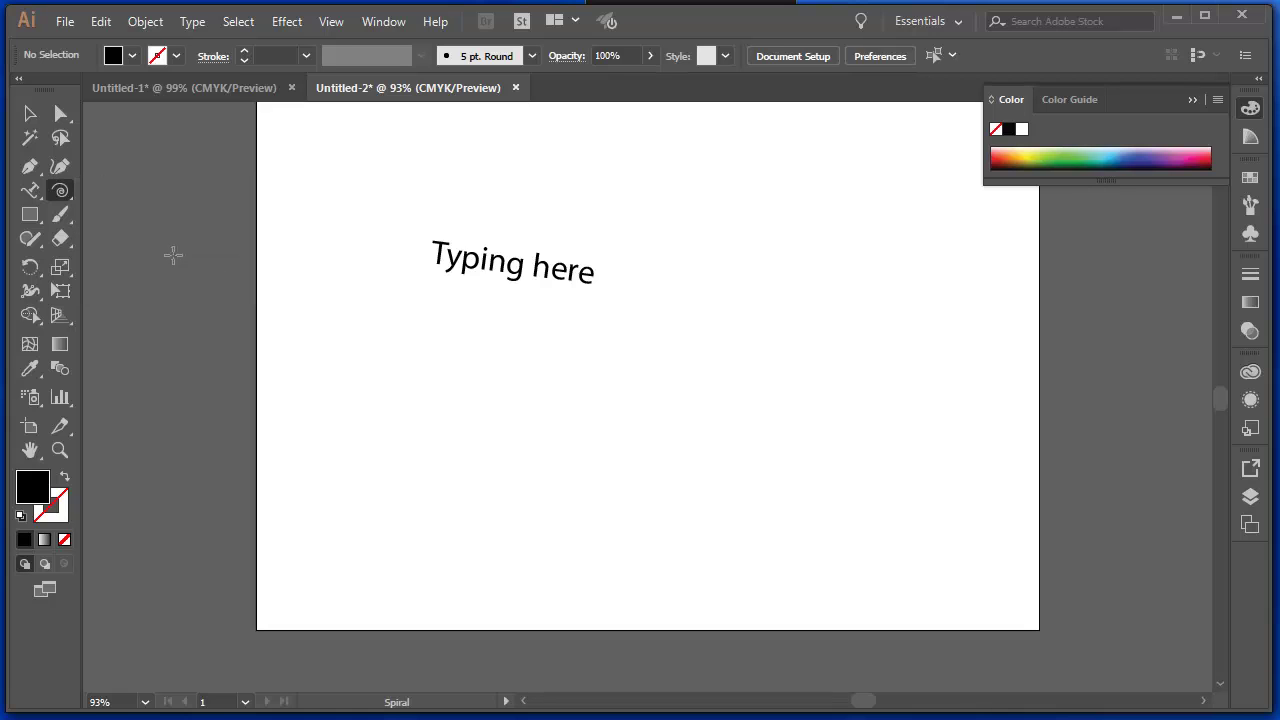
drag(559, 362, 647, 433)
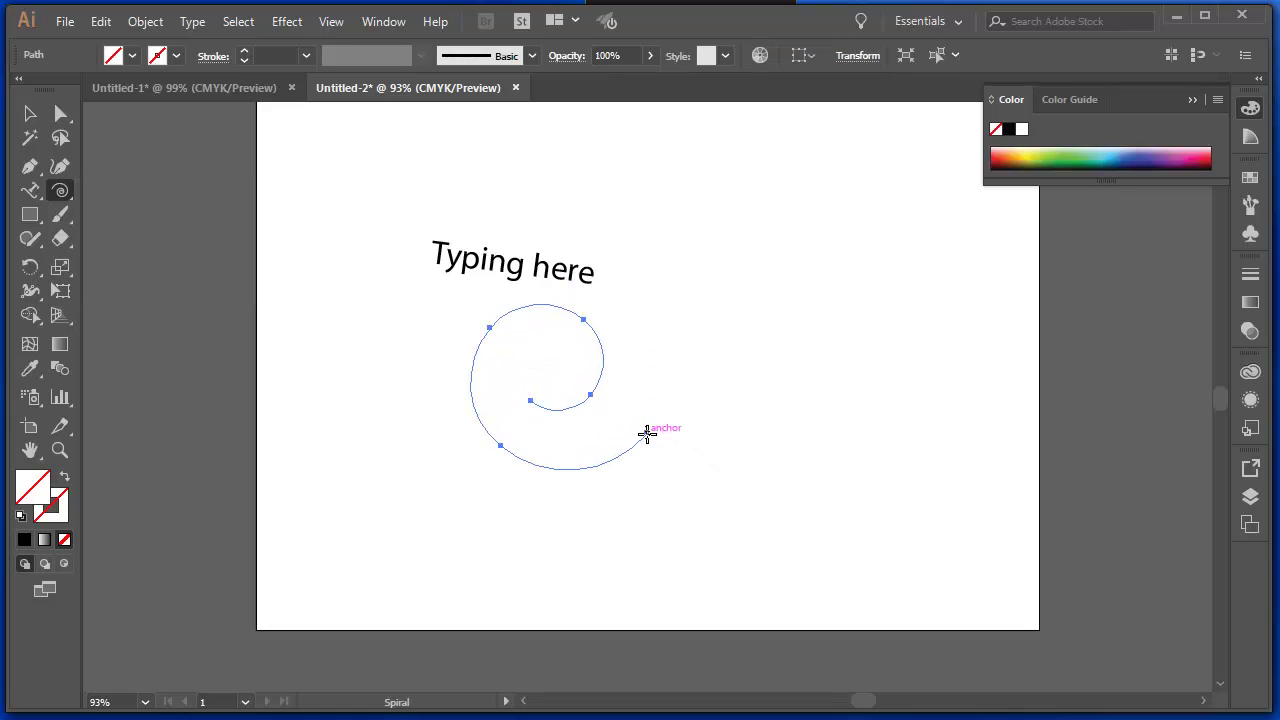
Type 'Start typing and you can see it is on the line' along the spiral.
click(33, 195)
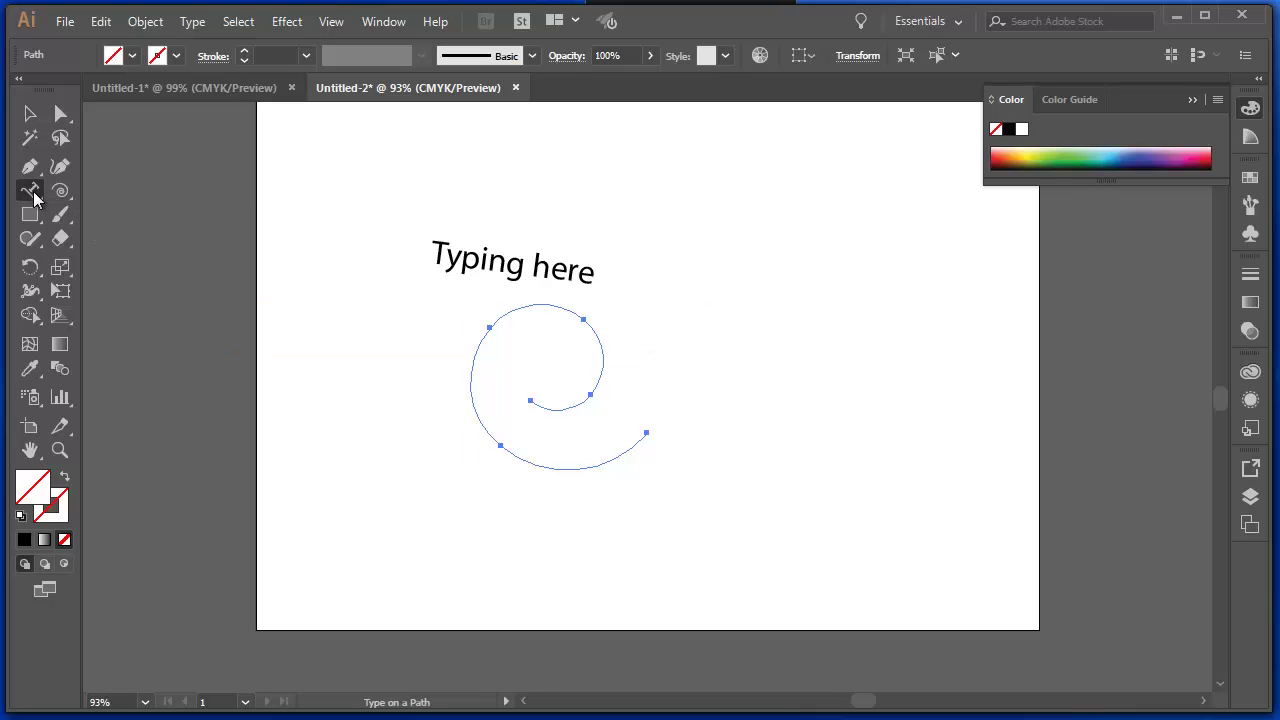
click(646, 432)
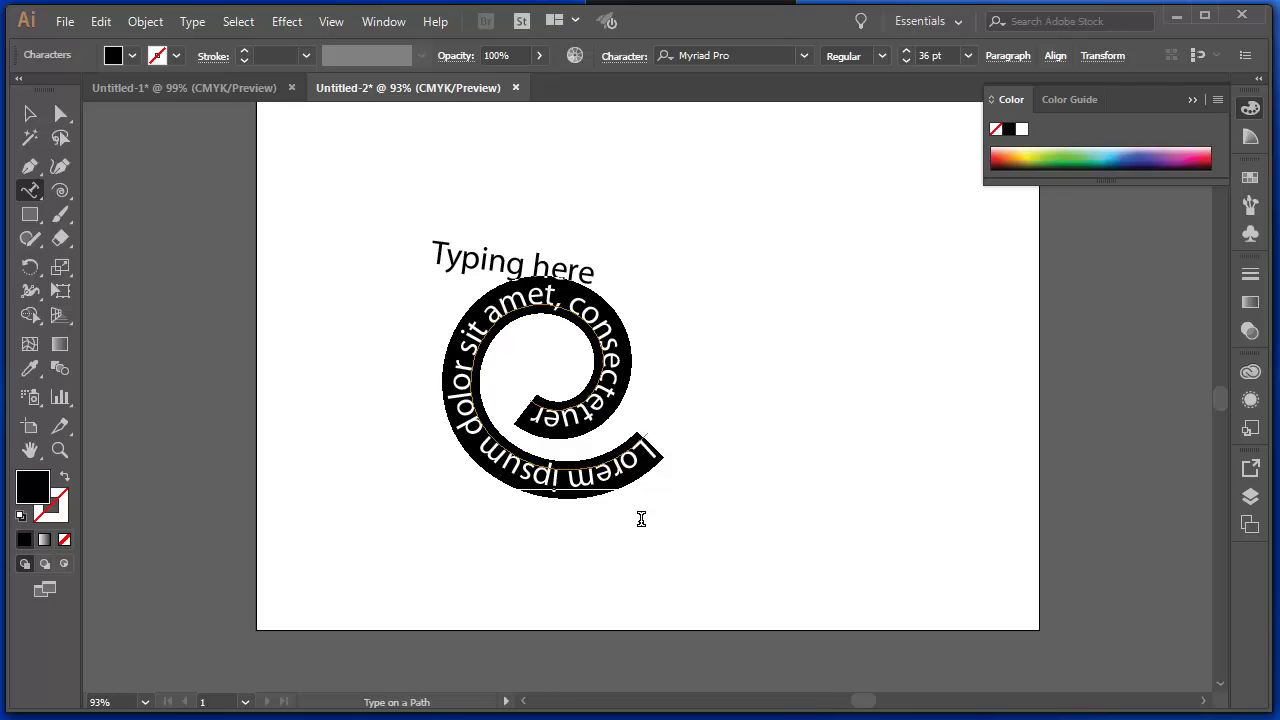
text(Start typ)
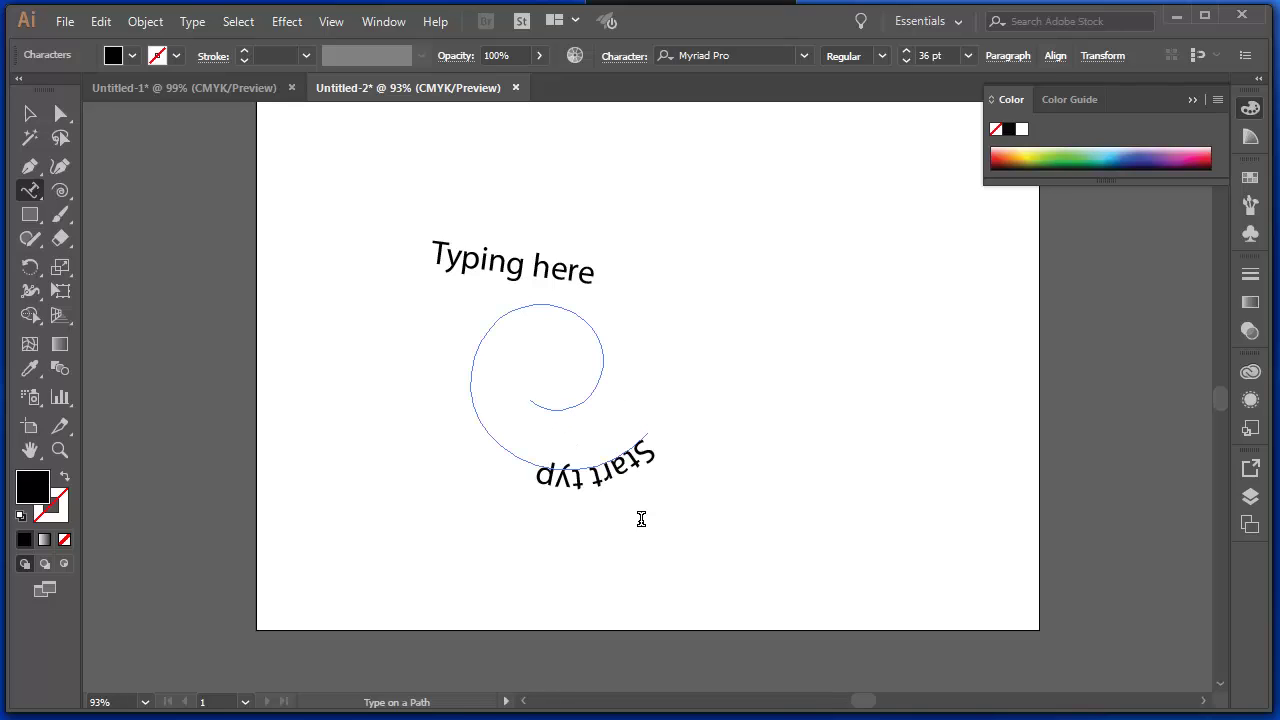
text(ing and you can see it is)
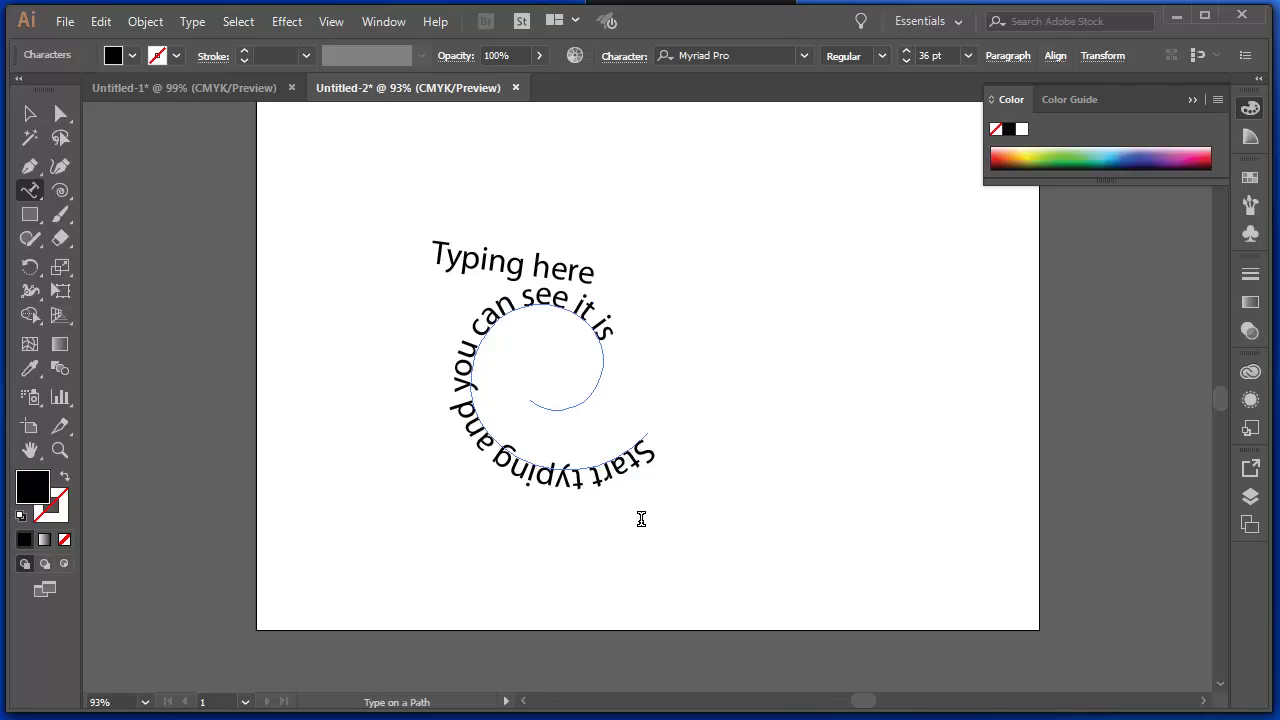
text( on the)
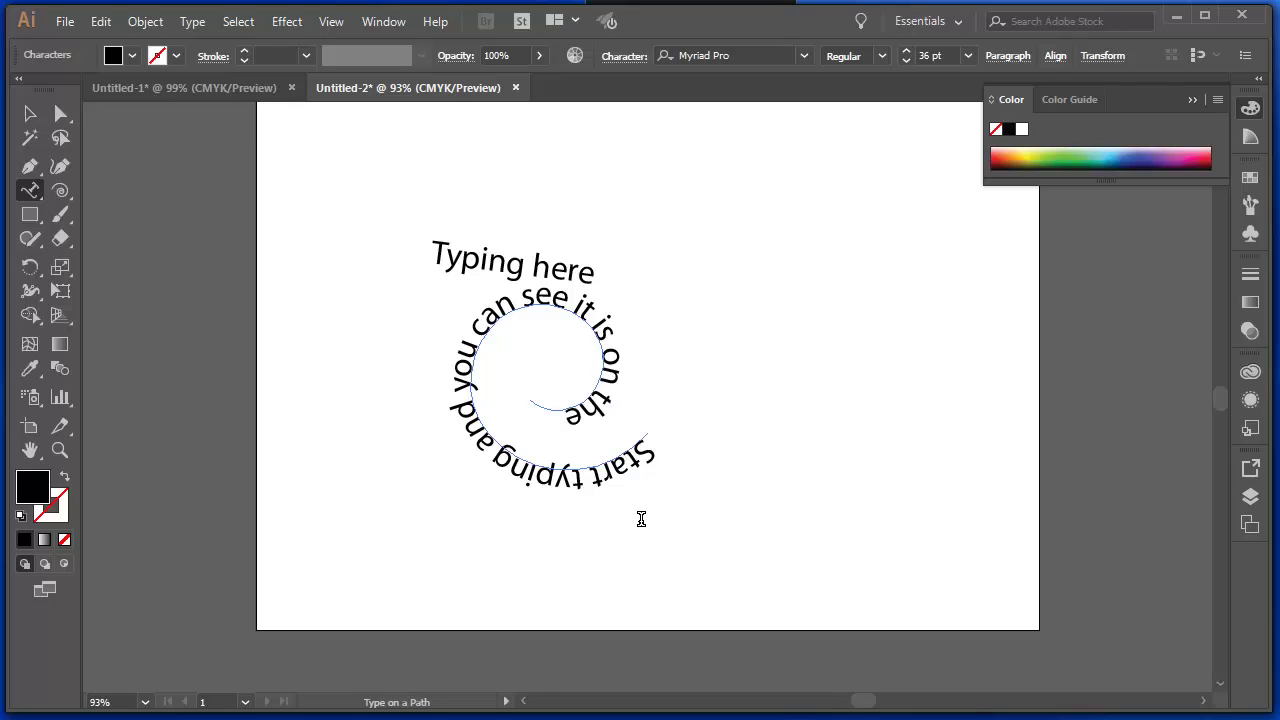
text( line)
Select all the spiral text and set its font size to 30 pt.
double_click(638, 457)
click(638, 457)
triple_click(638, 457)
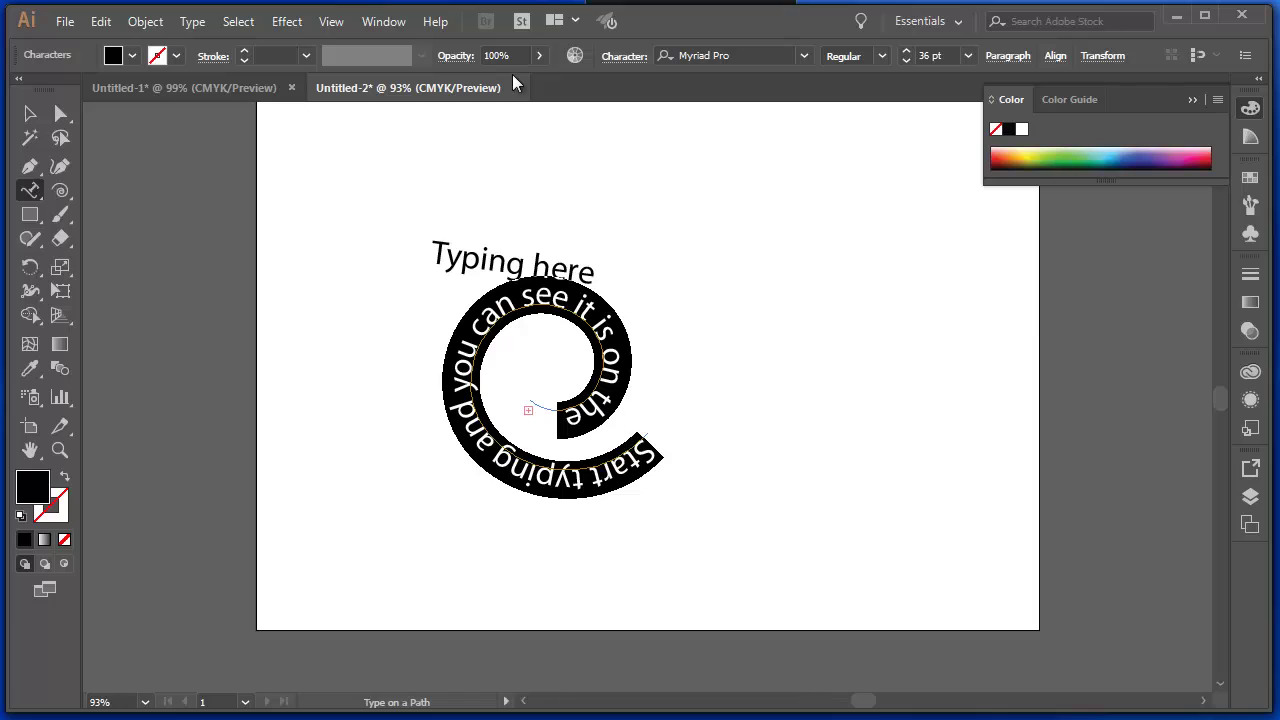
click(622, 57)
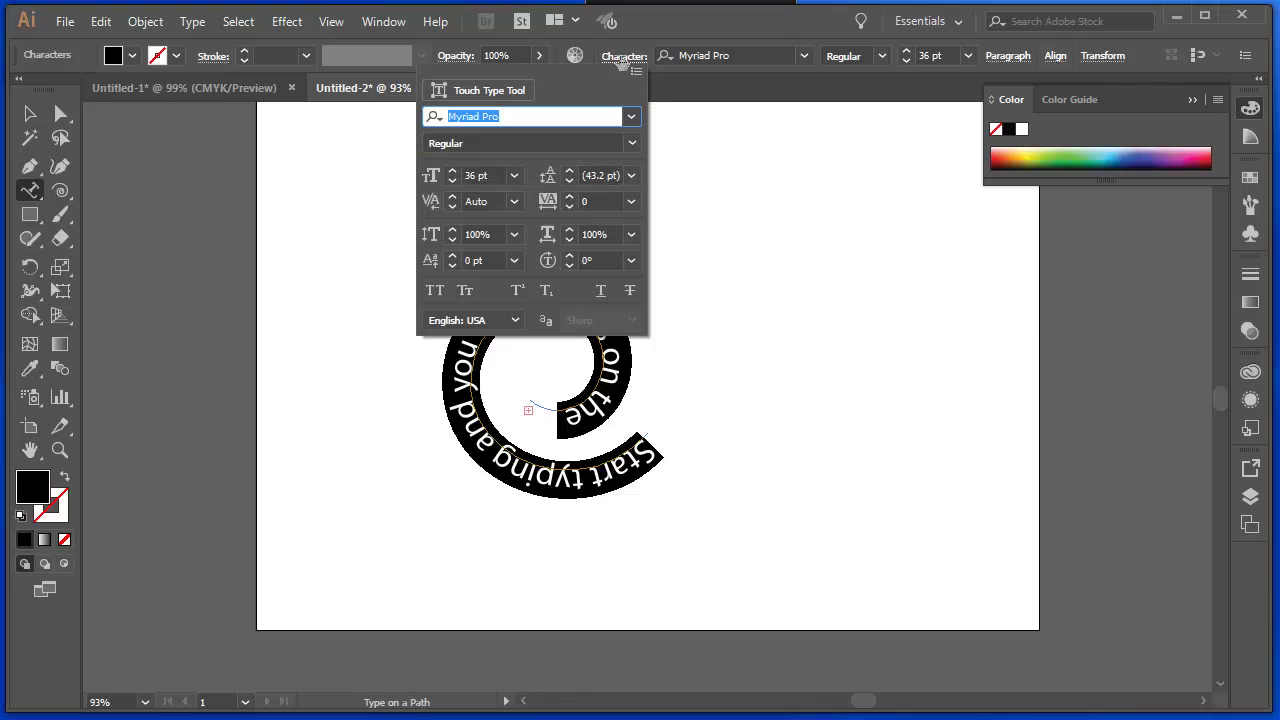
click(493, 175)
text(30)
key(Return)
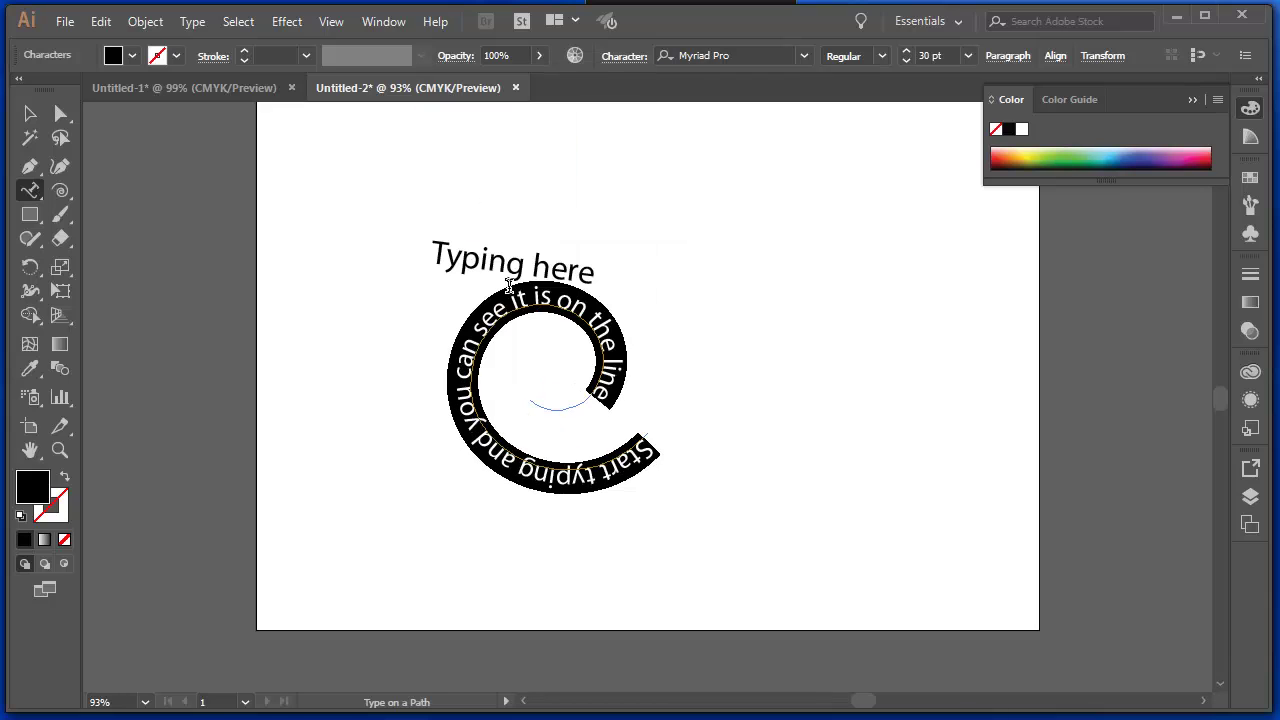
click(605, 373)
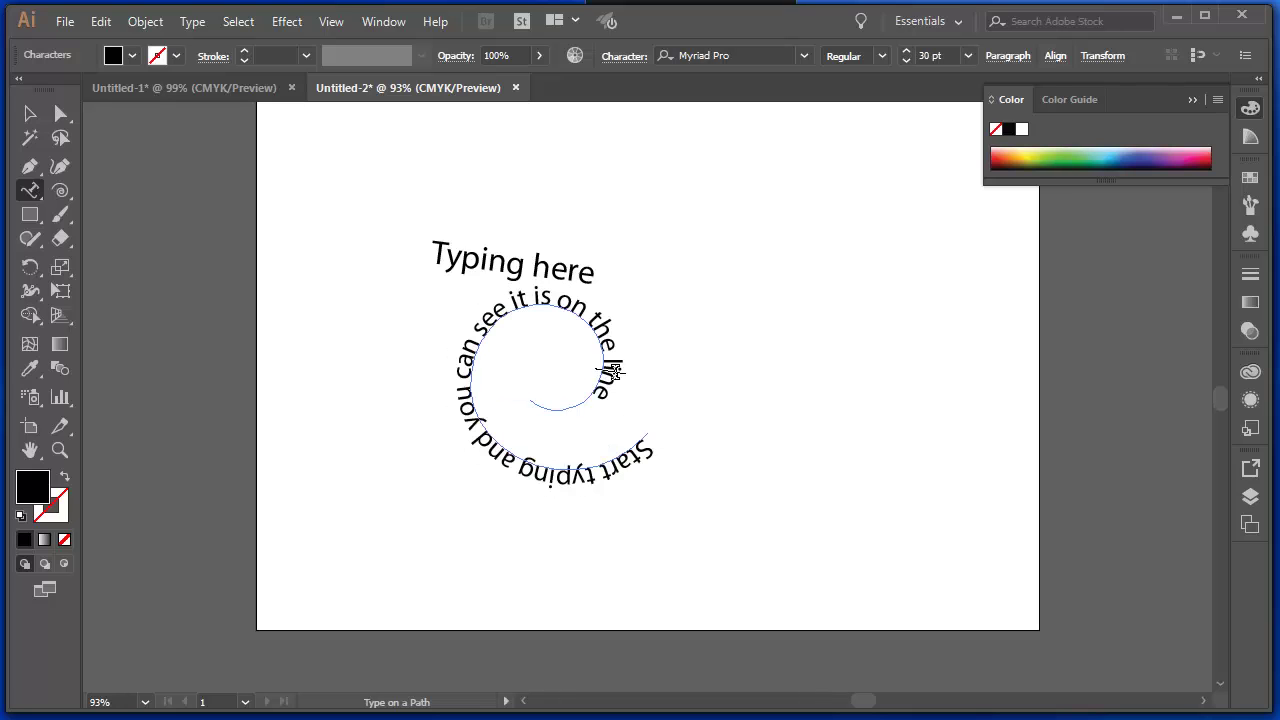
Shift the spiral text's start point, enlarge it, and rotate it around the spiral.
key(Escape)
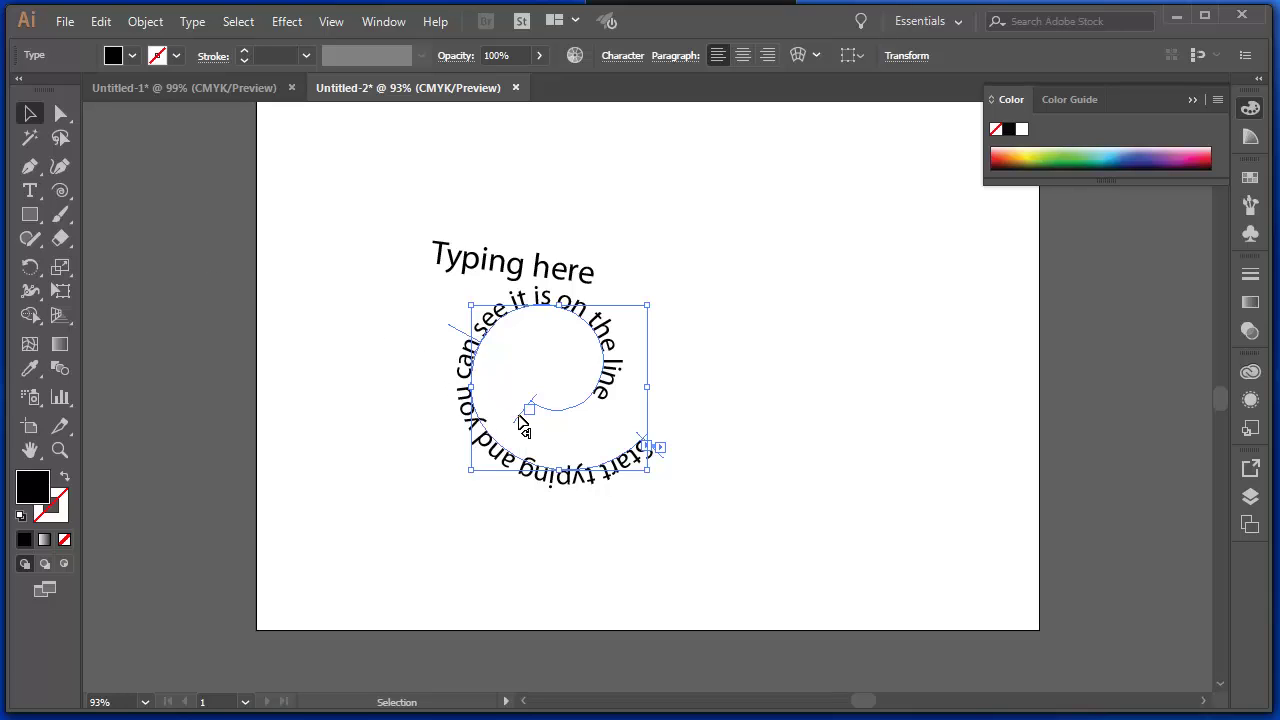
drag(520, 421, 548, 440)
drag(647, 469, 680, 529)
click(693, 553)
click(668, 524)
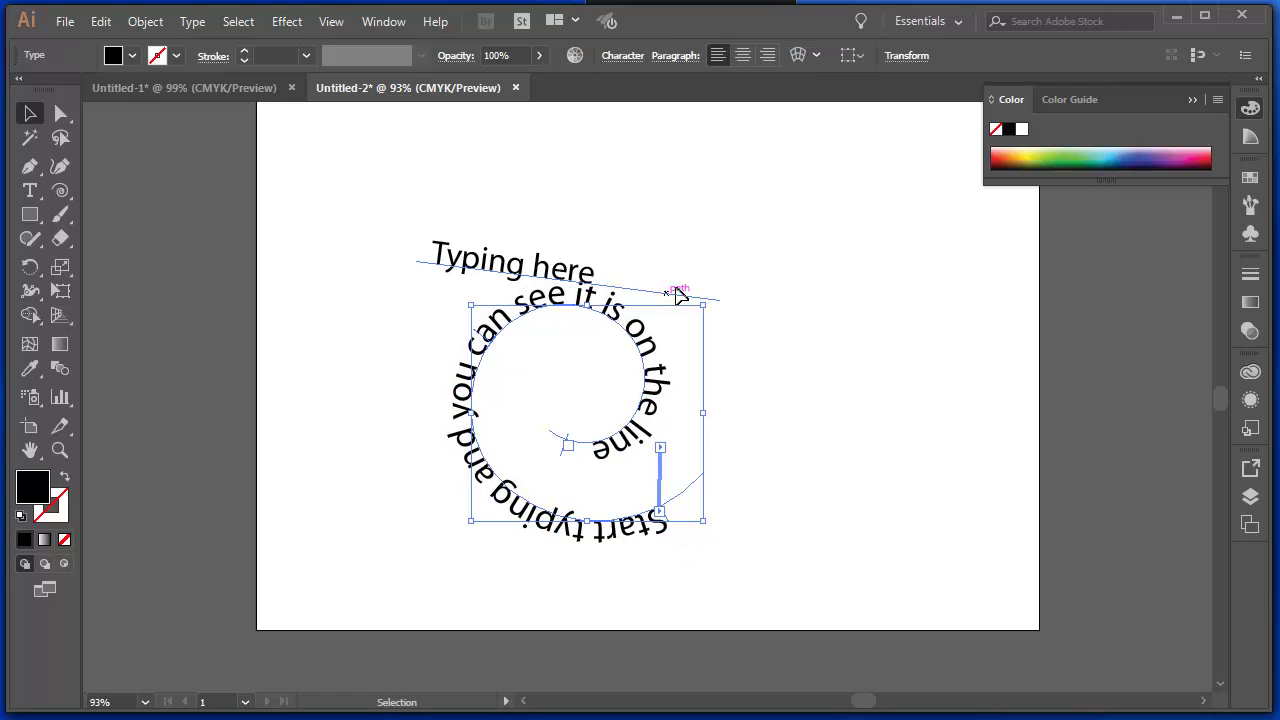
drag(709, 296, 560, 594)
Move 'Typing here' up-left and rotate the spiral text slightly clockwise.
drag(486, 274, 428, 211)
click(773, 342)
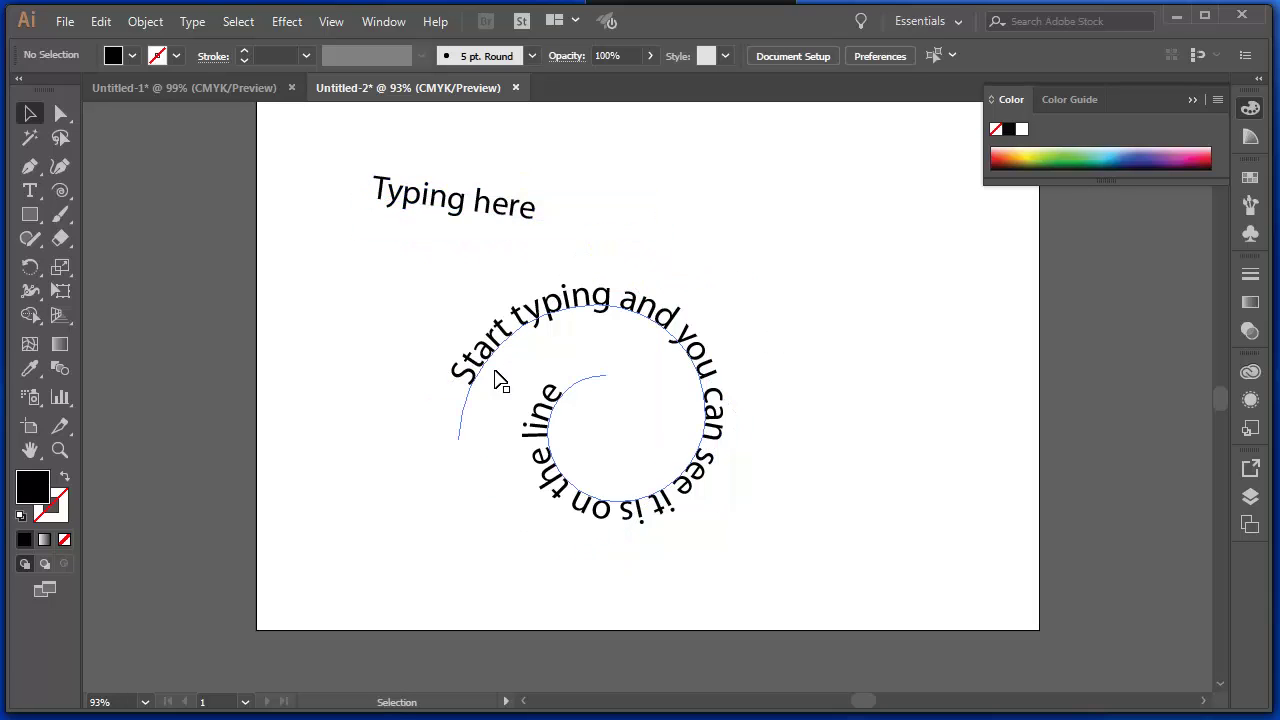
click(577, 310)
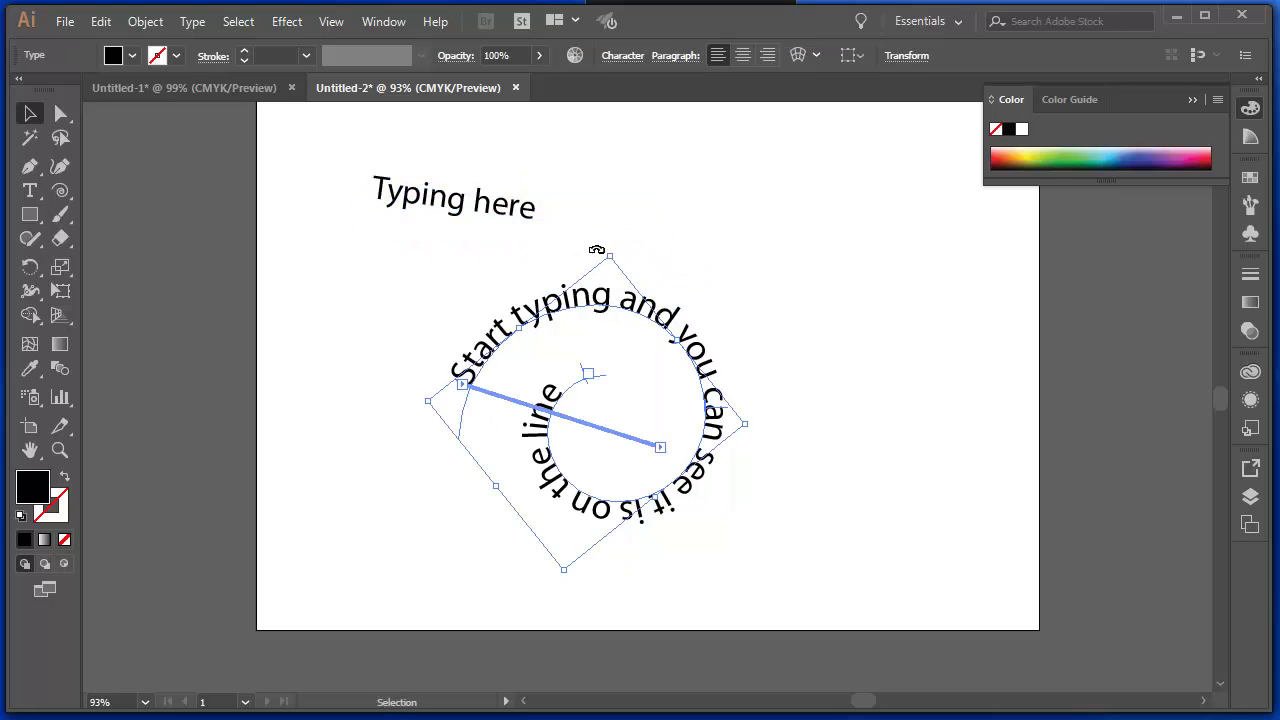
mouse_move(607, 244)
mouse_down()
mouse_move(629, 240)
mouse_move(631, 252)
mouse_up()
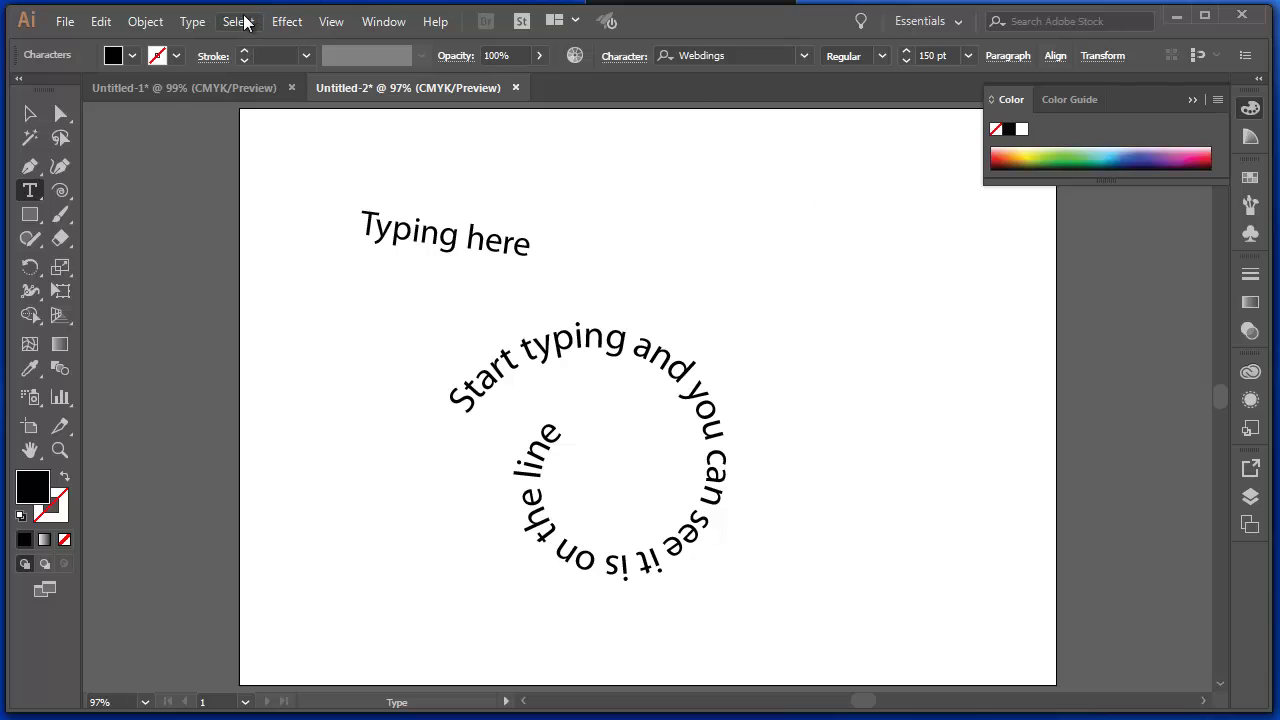
Show the Glyphs panel with its font set to Webdings.
click(187, 22)
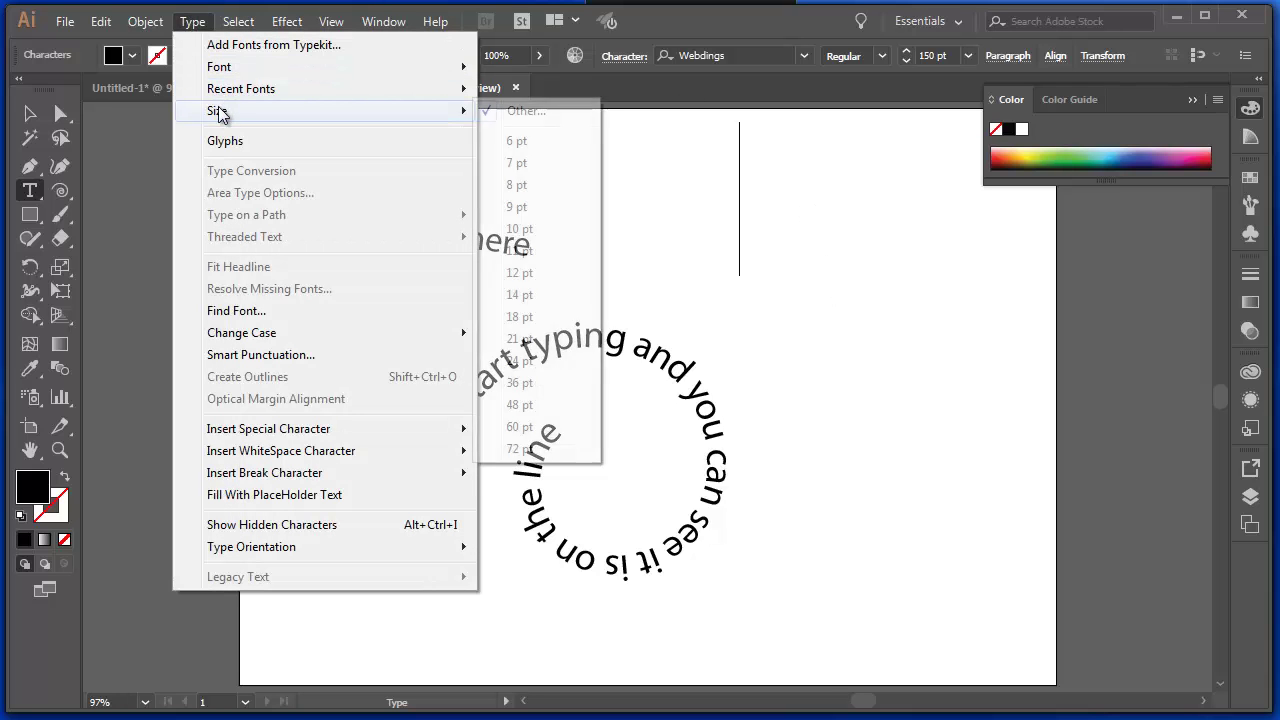
click(231, 140)
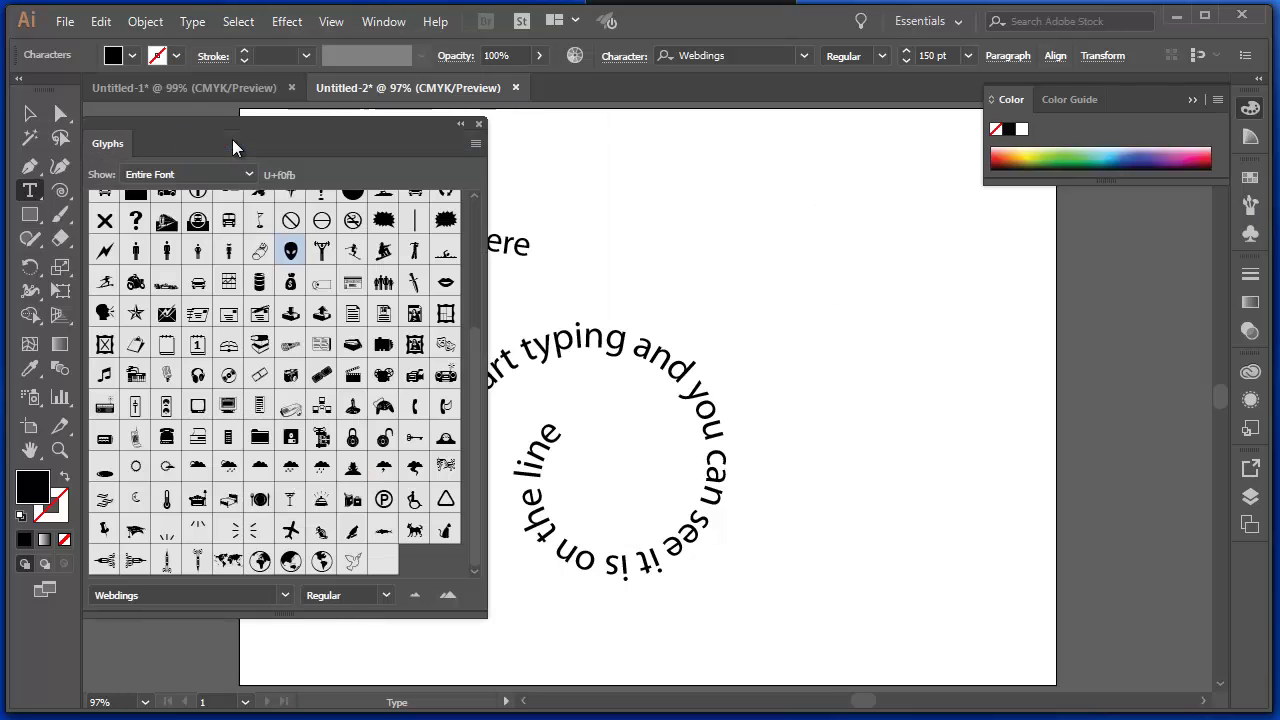
click(285, 595)
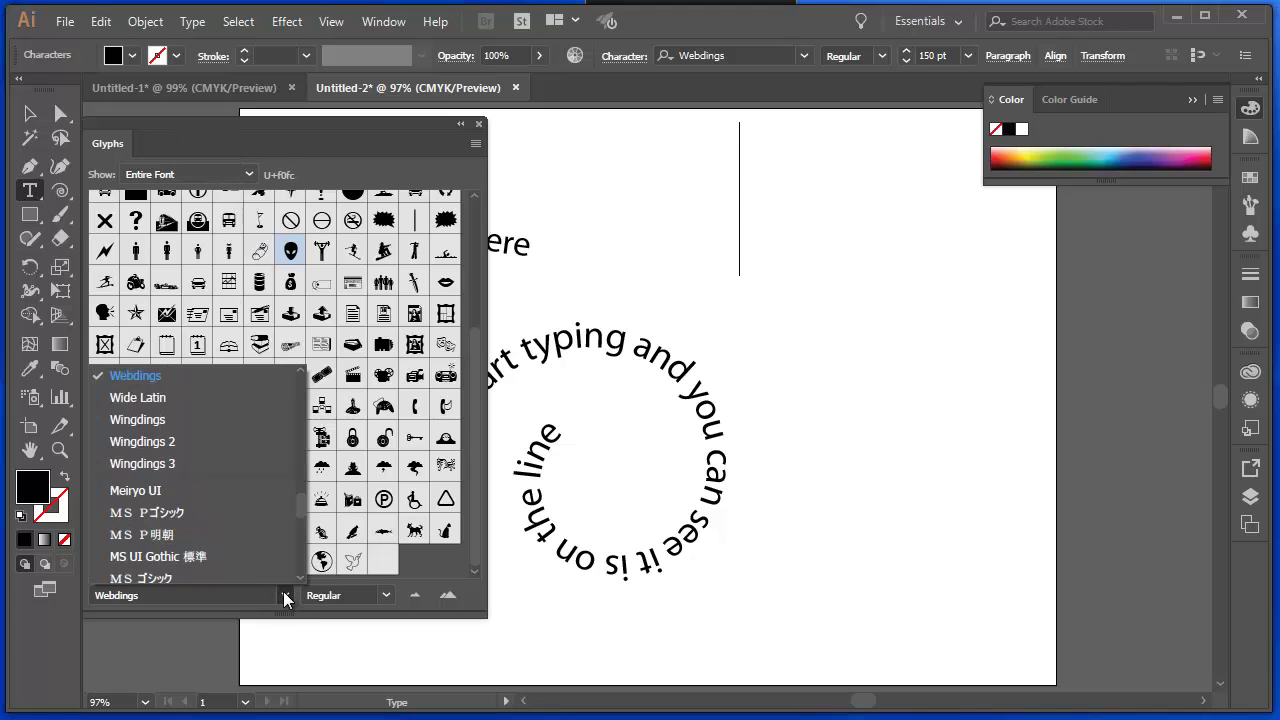
click(151, 379)
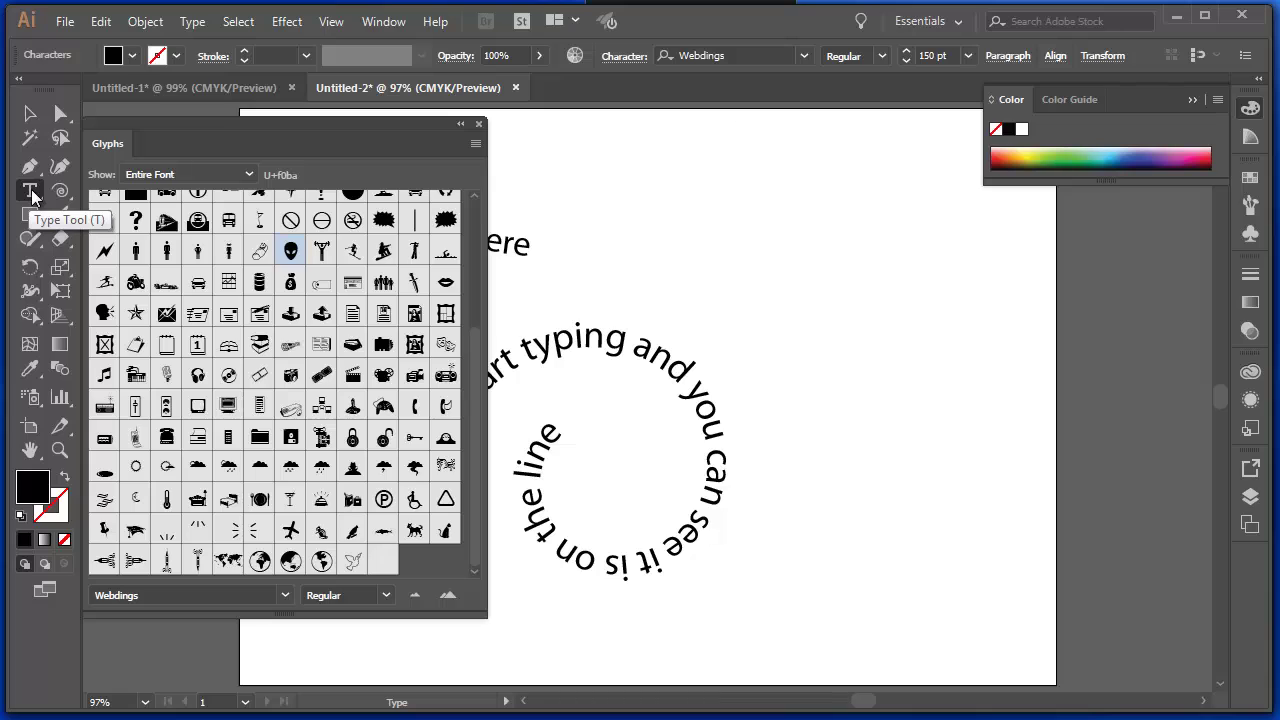
double_click(384, 250)
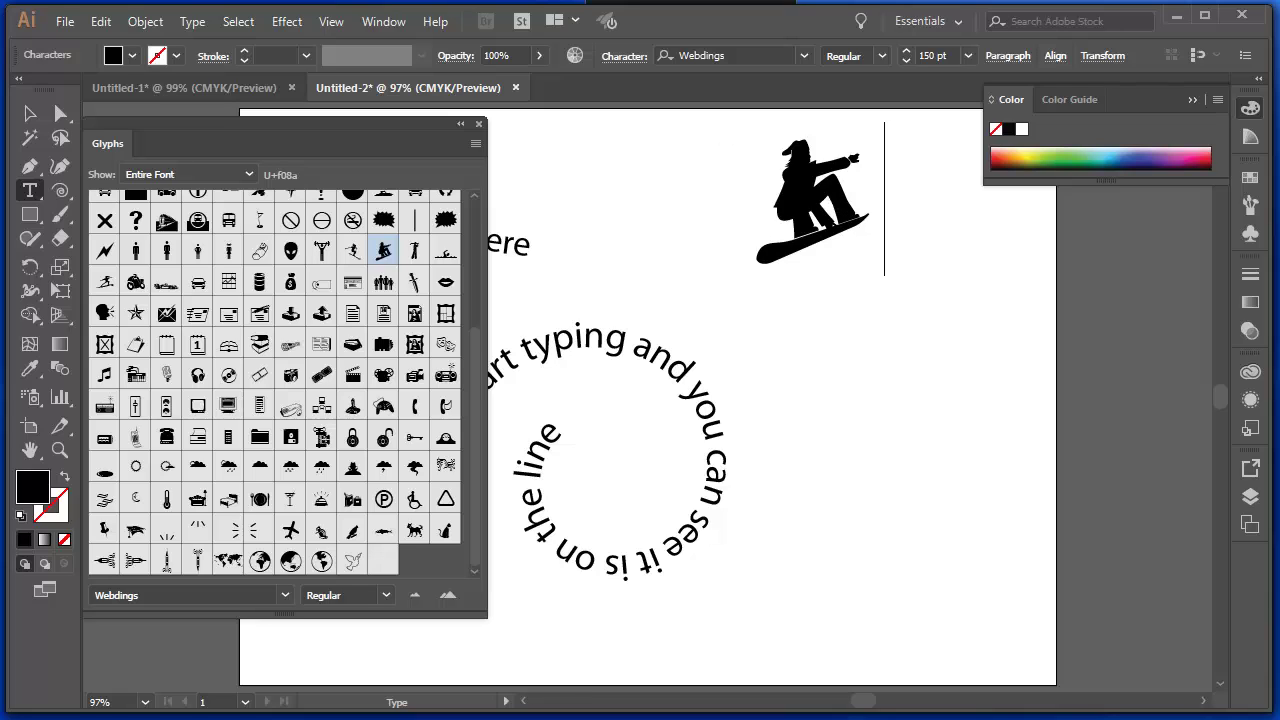
click(30, 113)
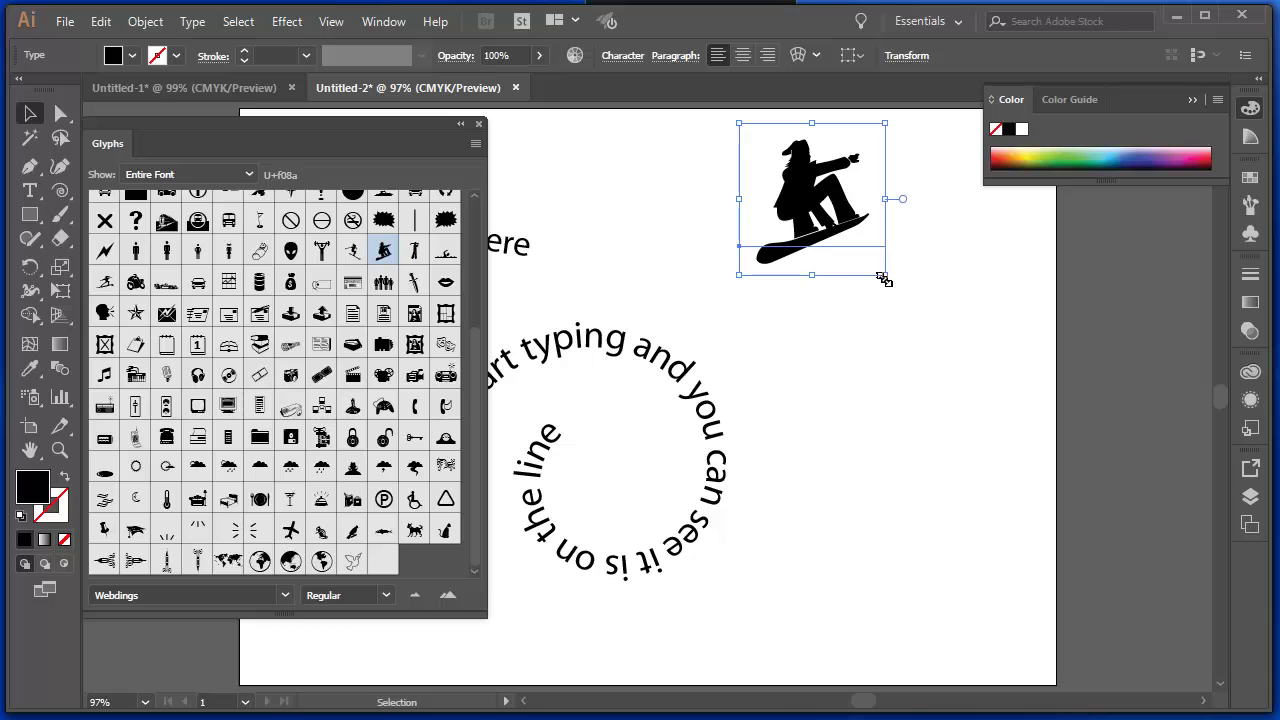
drag(884, 280, 986, 414)
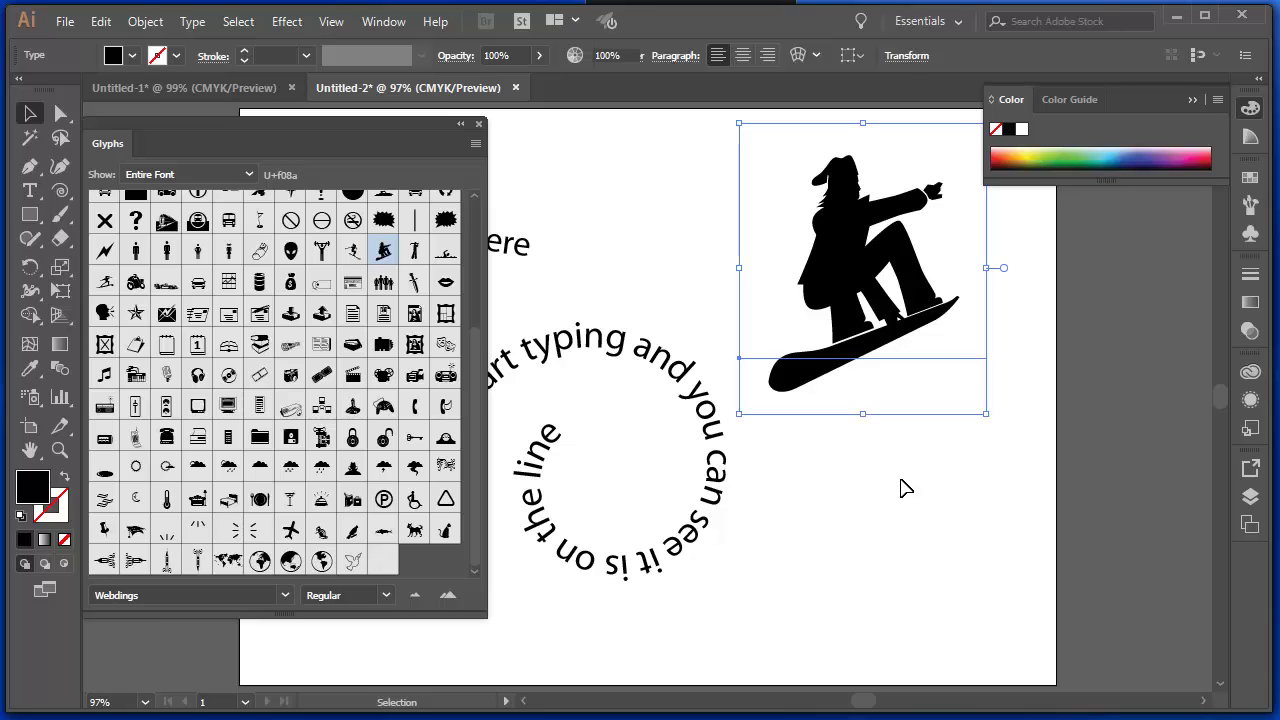
click(905, 488)
click(832, 246)
key(Delete)
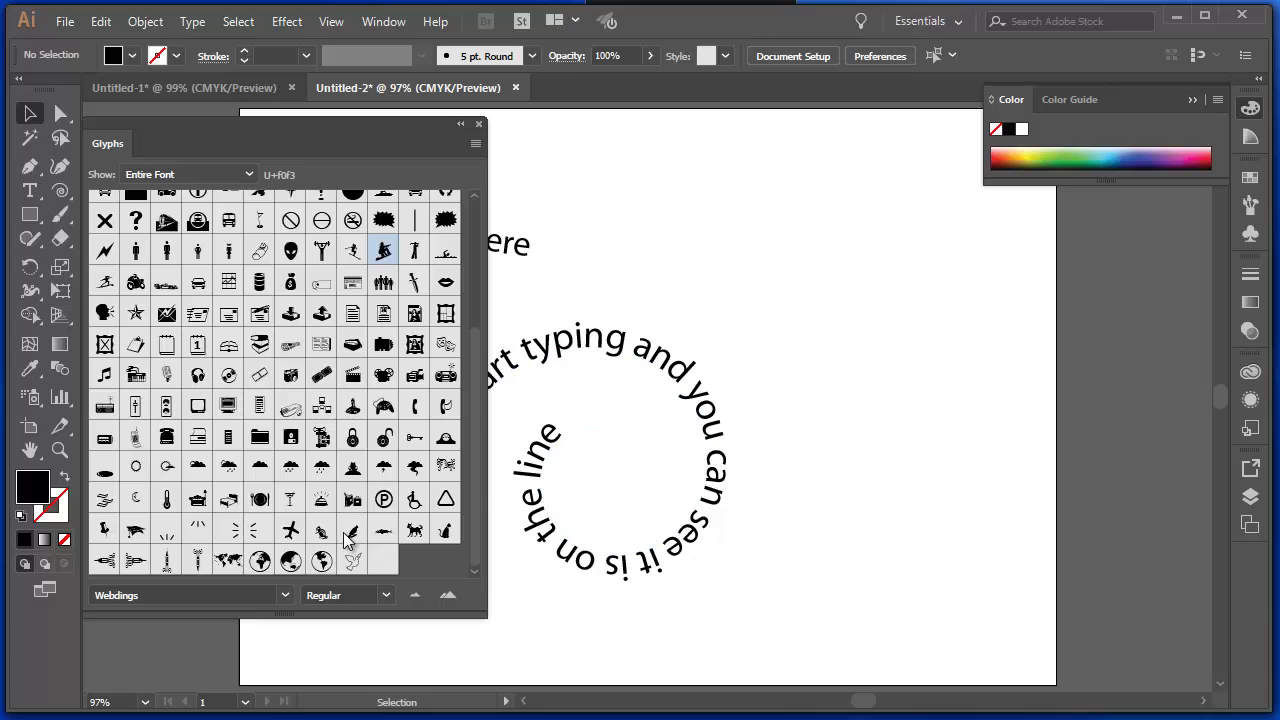
Insert the Webdings globe glyph at the artboard's top right and enlarge it to about 300 pt.
click(291, 563)
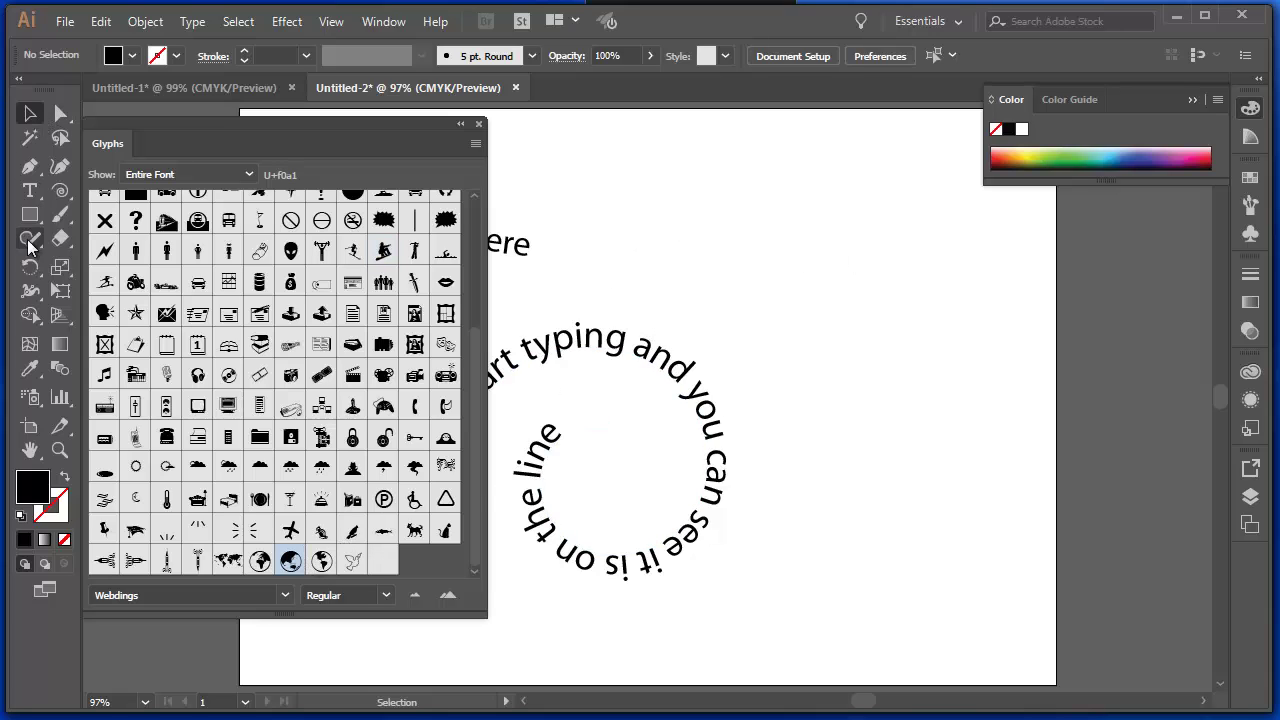
click(30, 190)
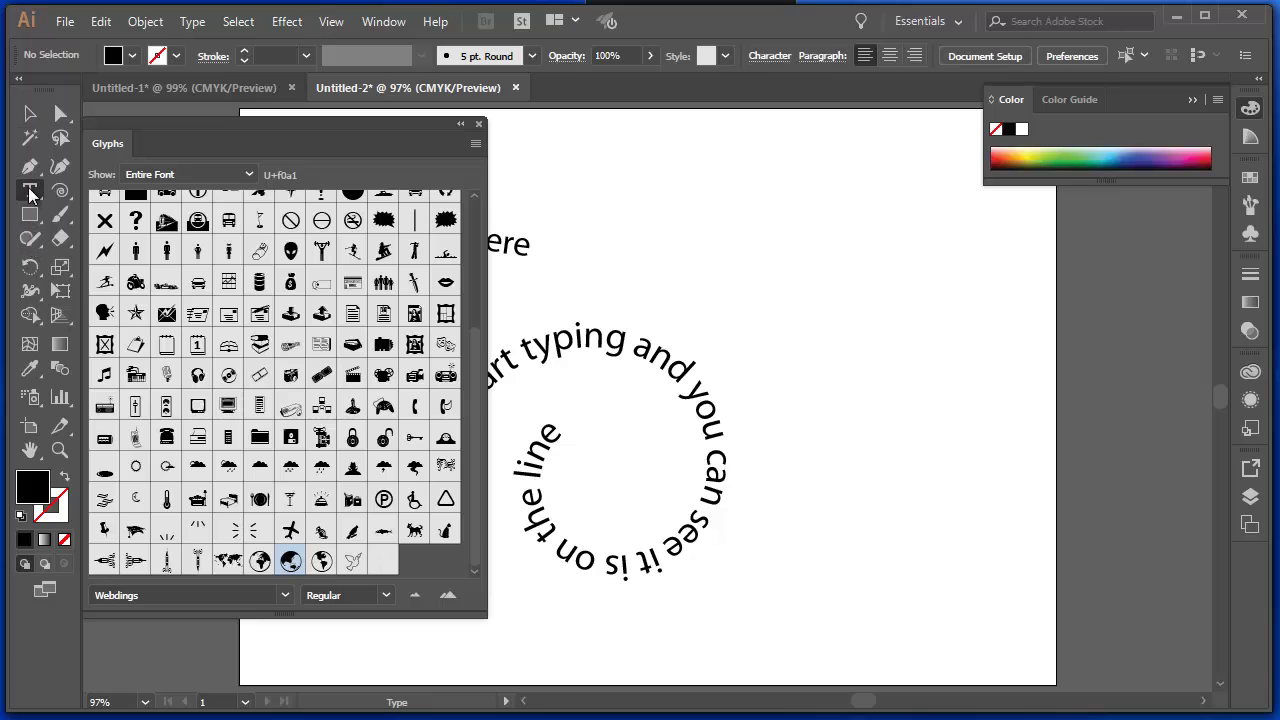
click(750, 236)
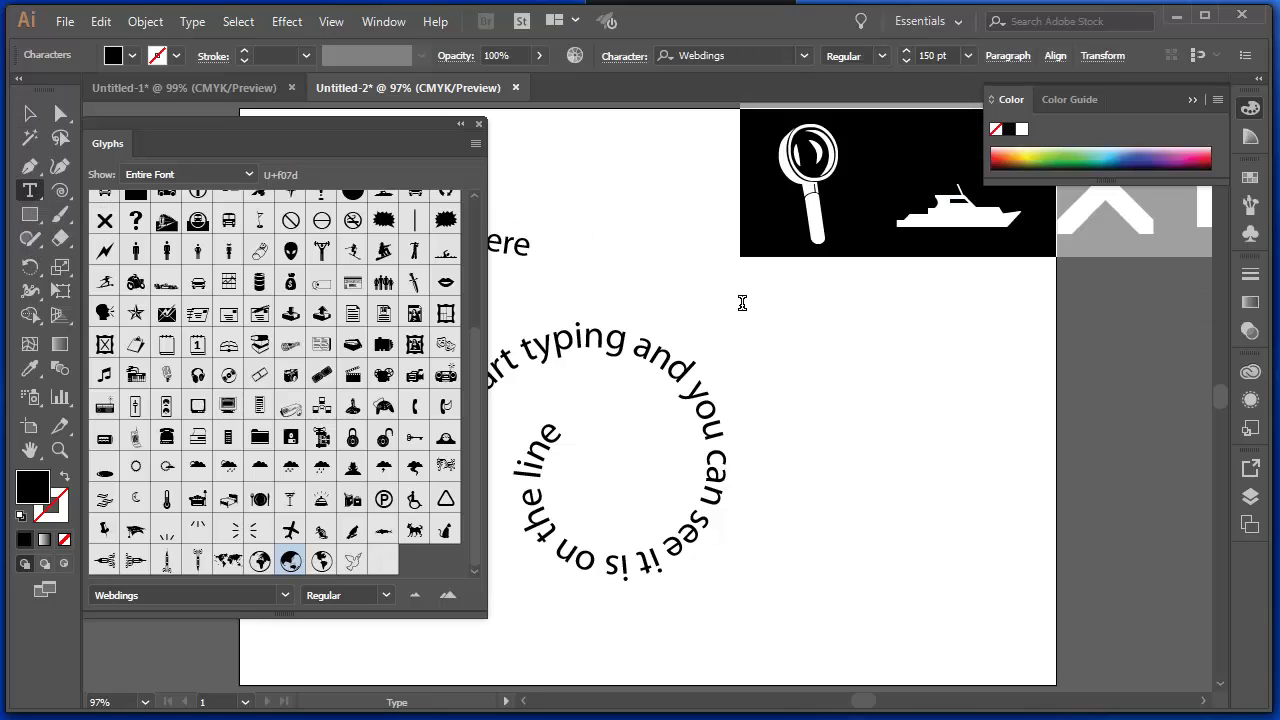
double_click(291, 562)
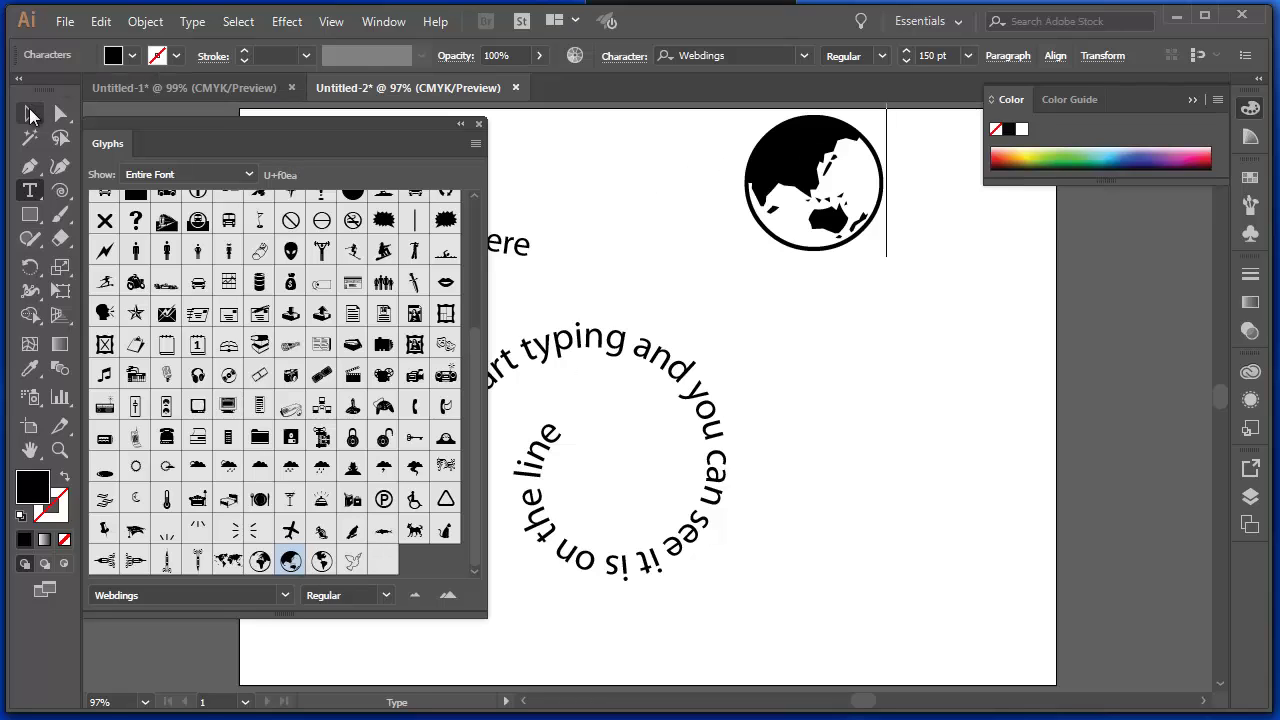
click(30, 115)
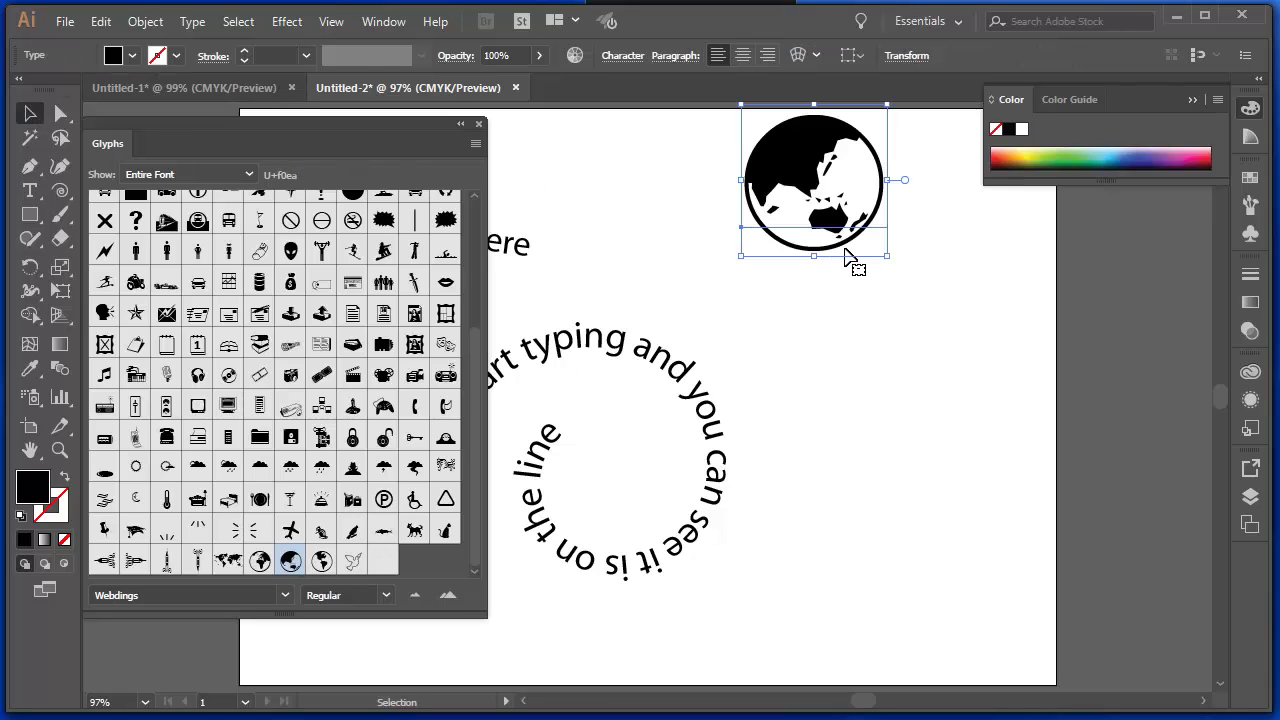
drag(887, 256, 1034, 431)
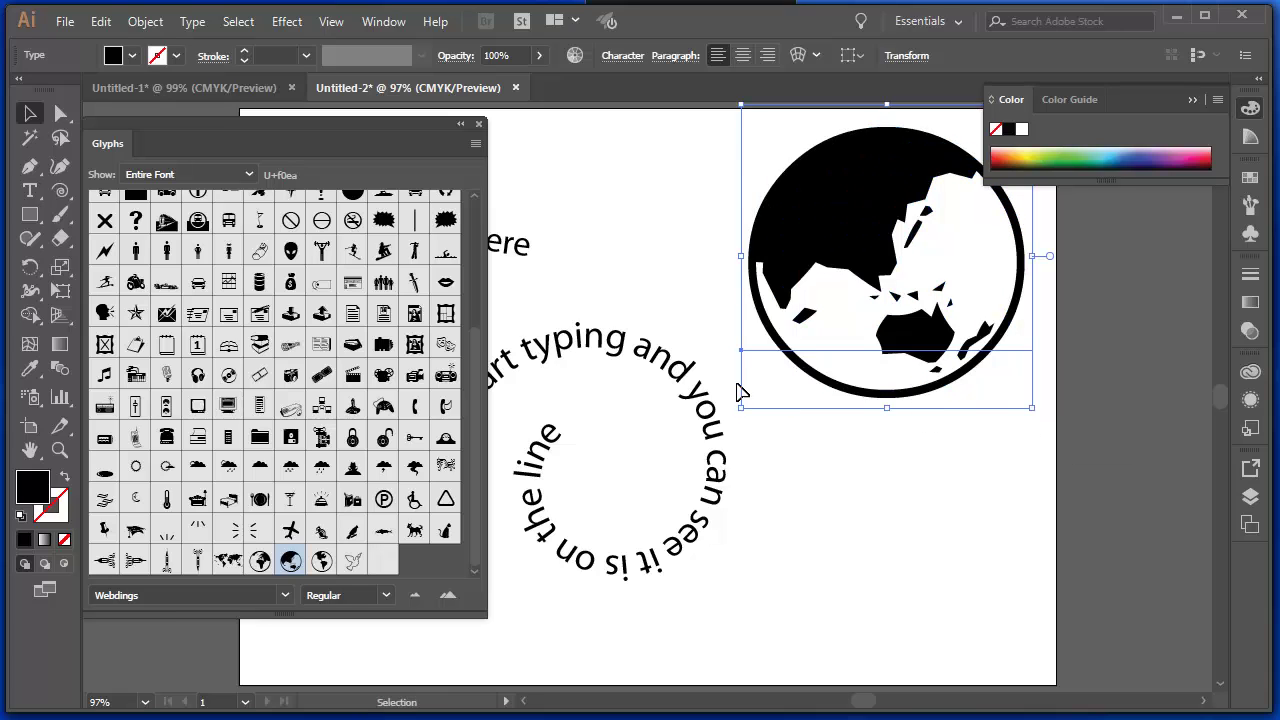
scroll(481, 484, up, 6)
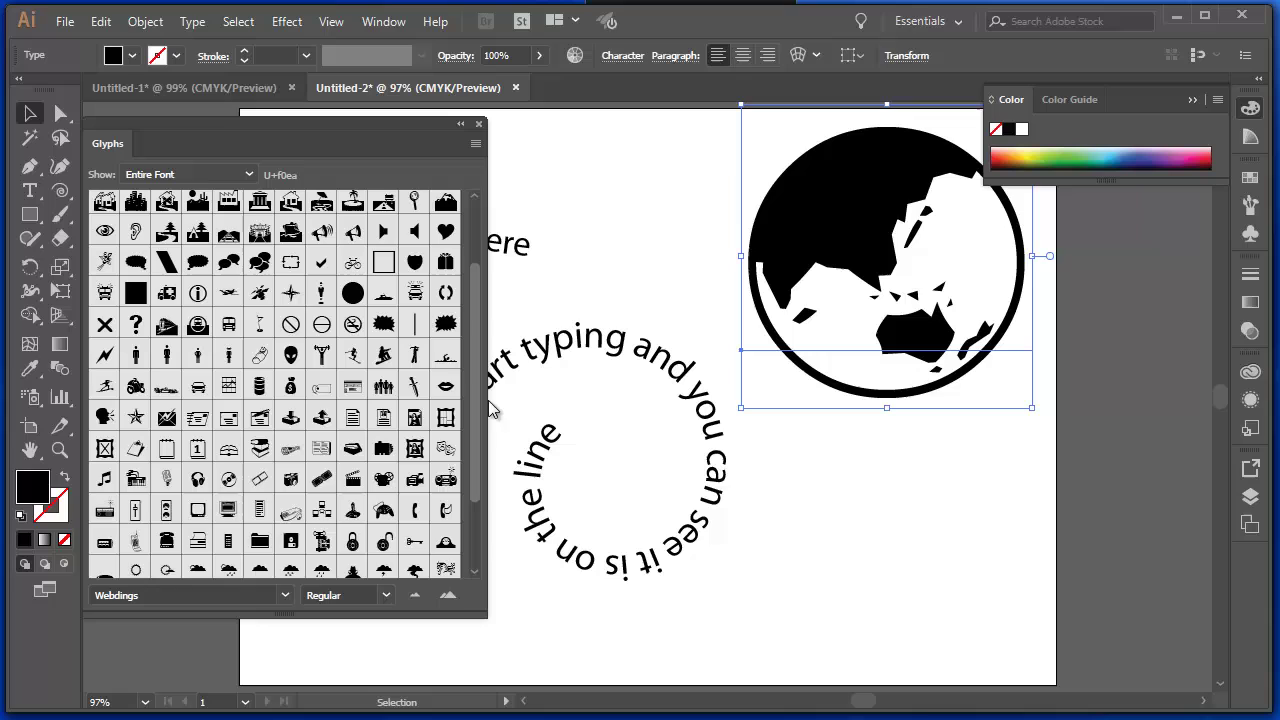
Fill the globe character bright red (#F70B4E) and reselect it as an object.
key(t)
click(840, 185)
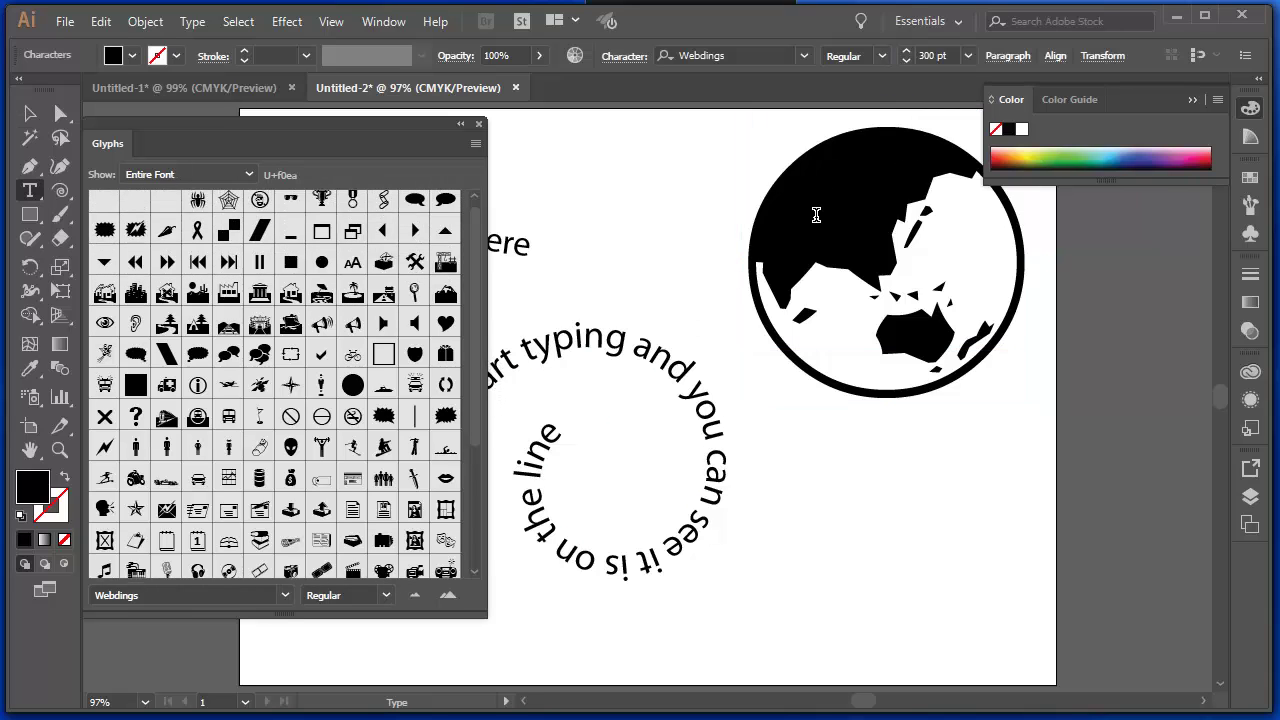
drag(742, 220, 960, 225)
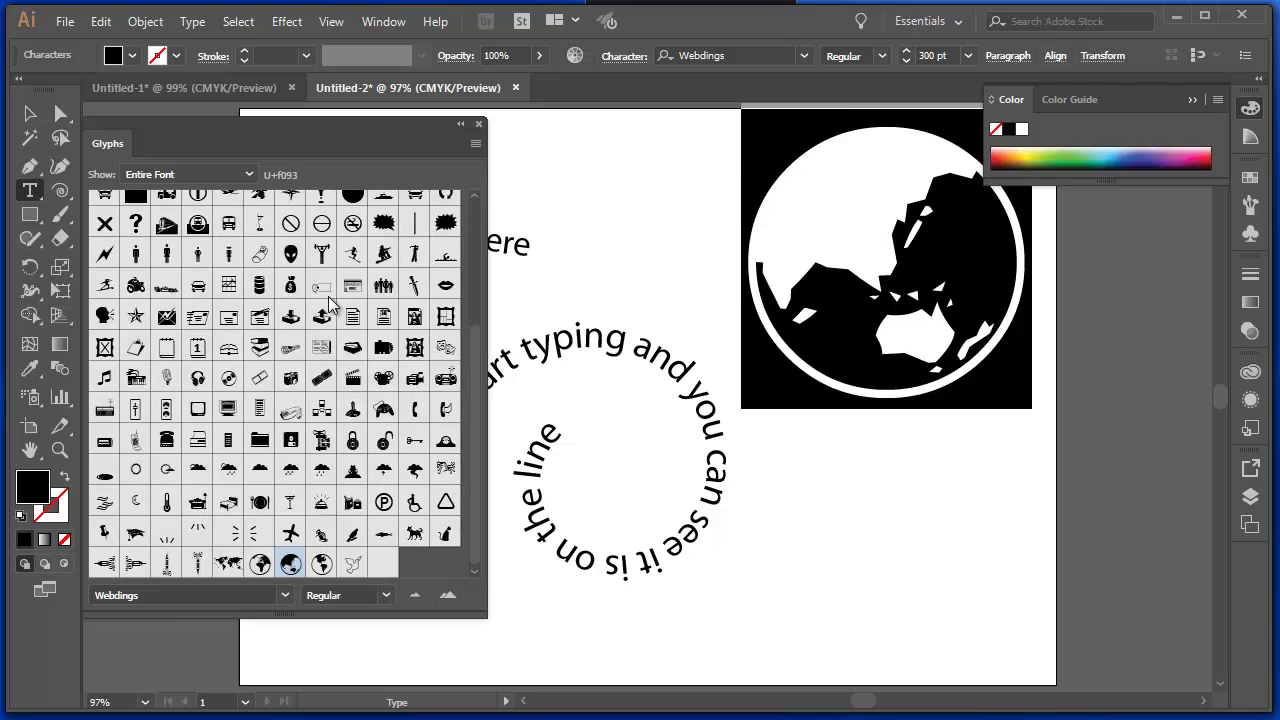
double_click(42, 497)
click(807, 208)
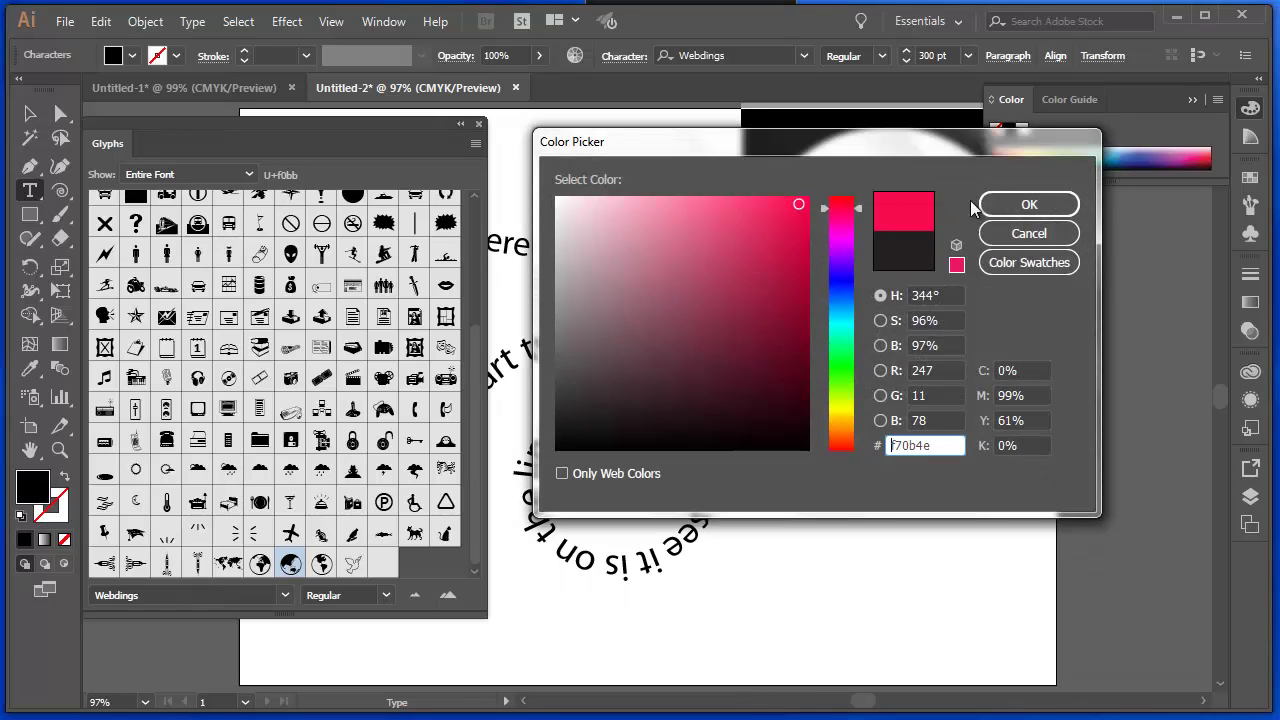
click(1029, 204)
key(Escape)
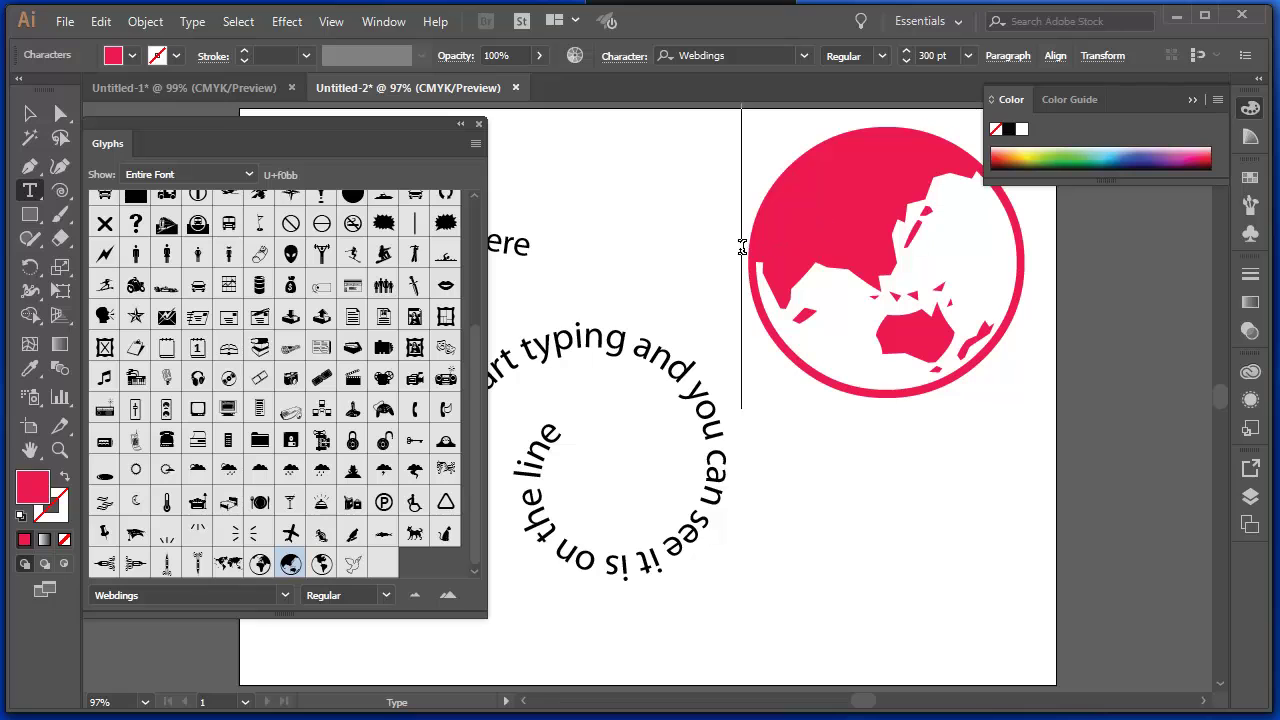
double_click(901, 254)
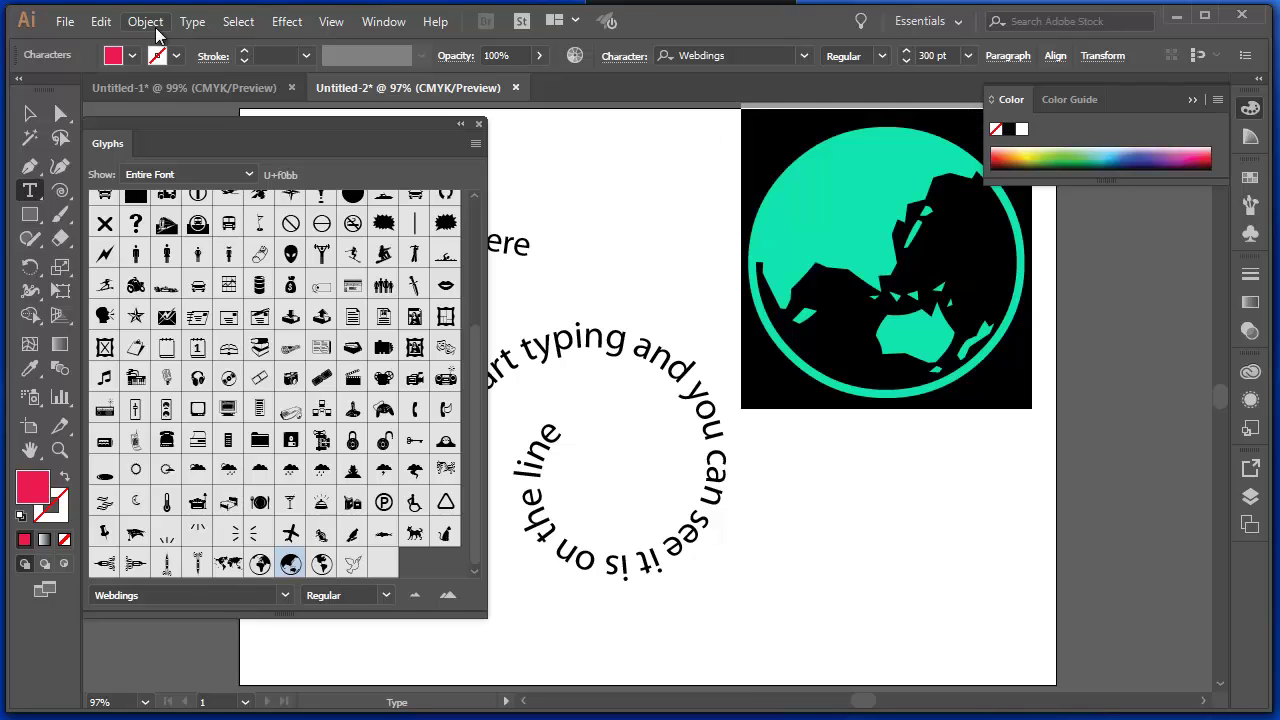
click(30, 113)
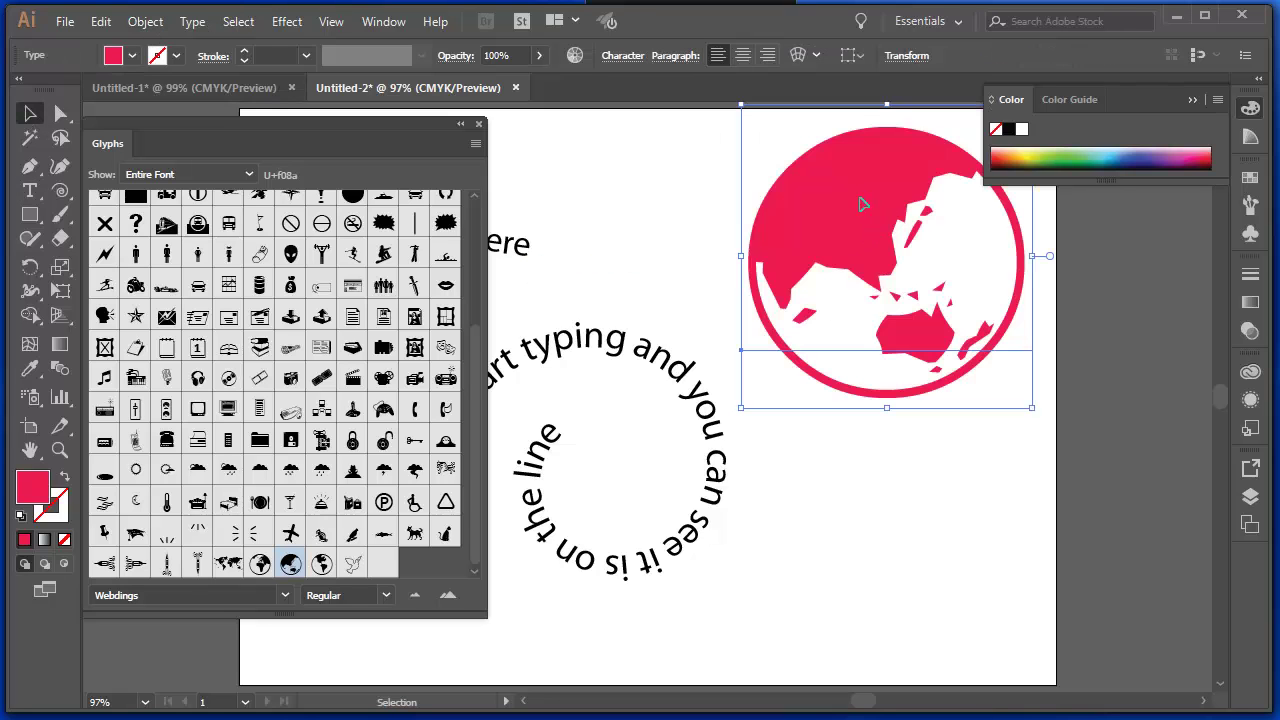